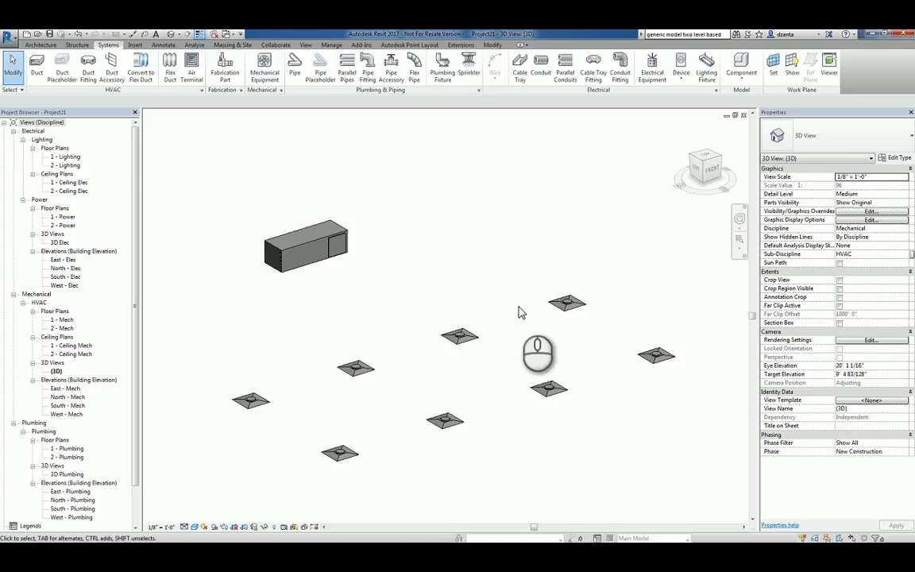
Select a supply diffuser and the unit box to inspect them, then clear the selection
{"action": "left_click", "coordinate": [467, 226]}
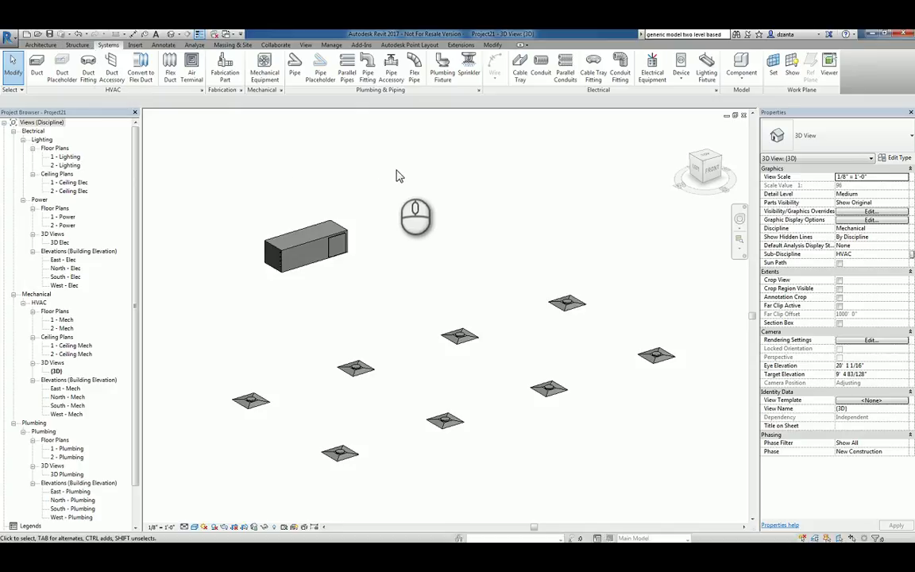
{"action": "left_click", "coordinate": [356, 367]}
{"action": "left_click", "coordinate": [397, 320]}
{"action": "left_click", "coordinate": [333, 243]}
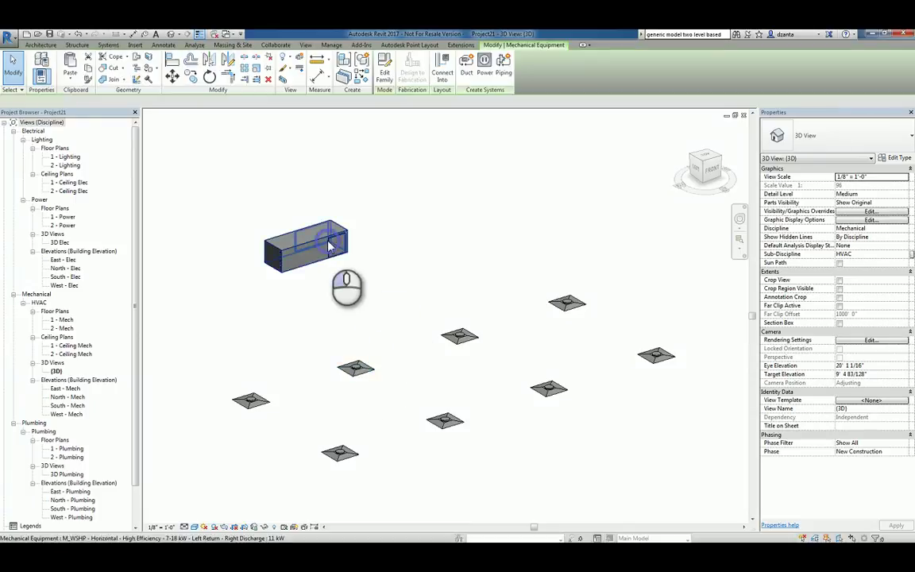
{"action": "left_click", "coordinate": [396, 231]}
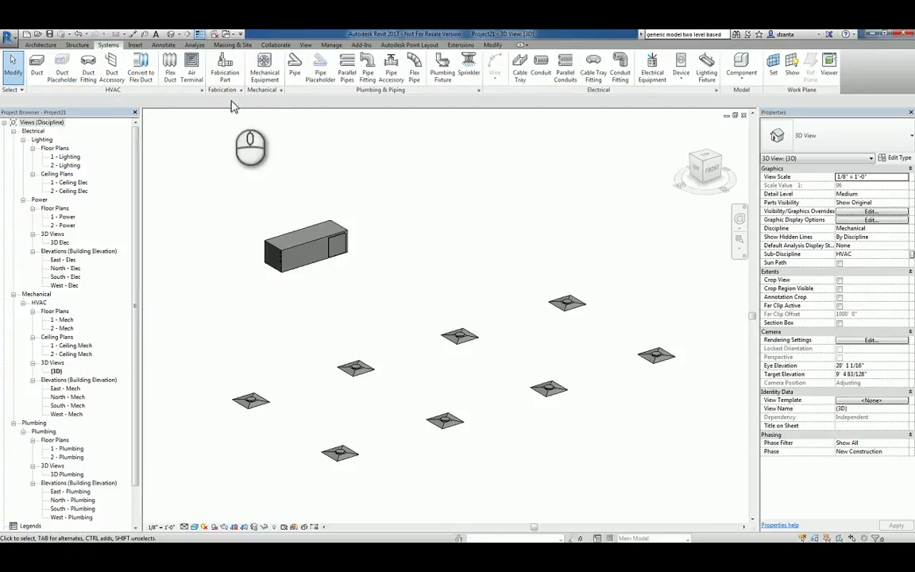
{"action": "left_click", "coordinate": [408, 239]}
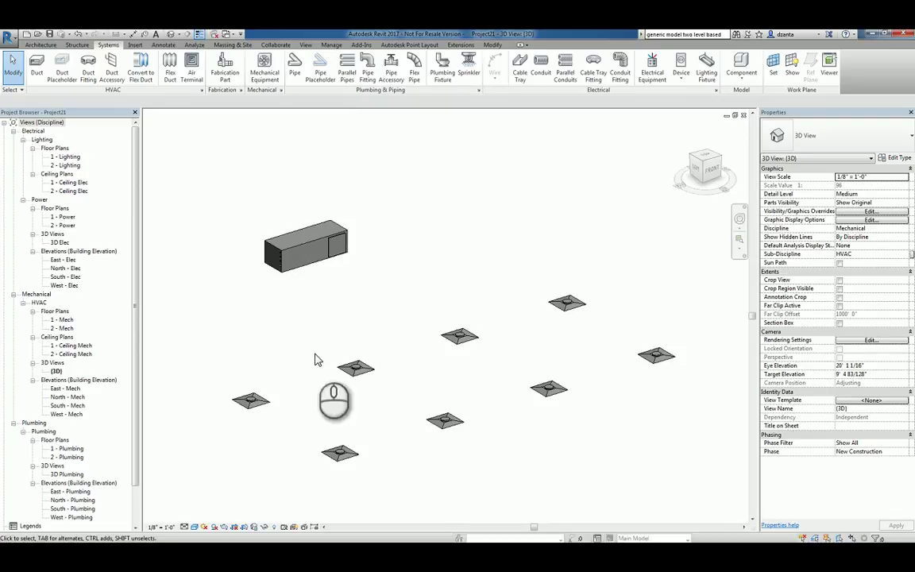
Create a Supply Air system, Mechanical Supply Air 1, from the lower-left diffuser
{"action": "left_click", "coordinate": [265, 404]}
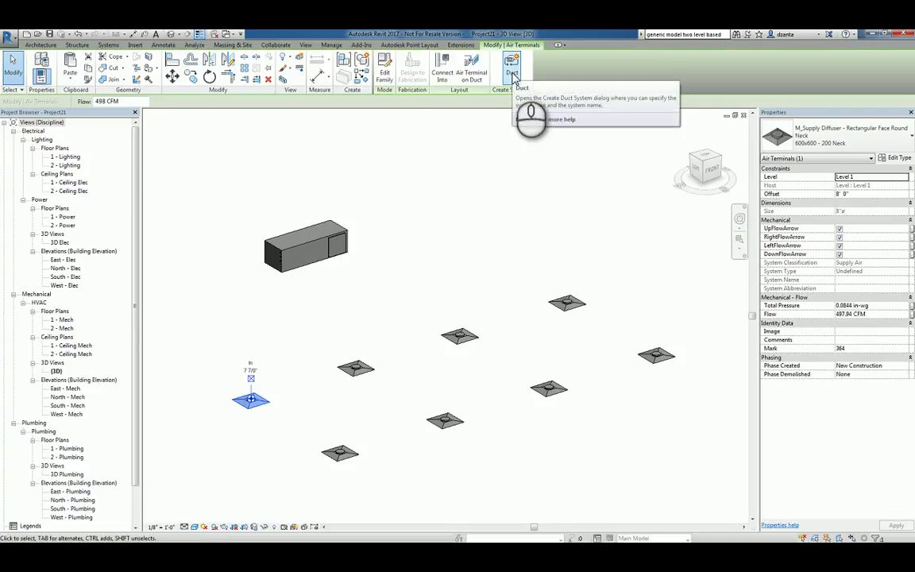
{"action": "left_click", "coordinate": [512, 74]}
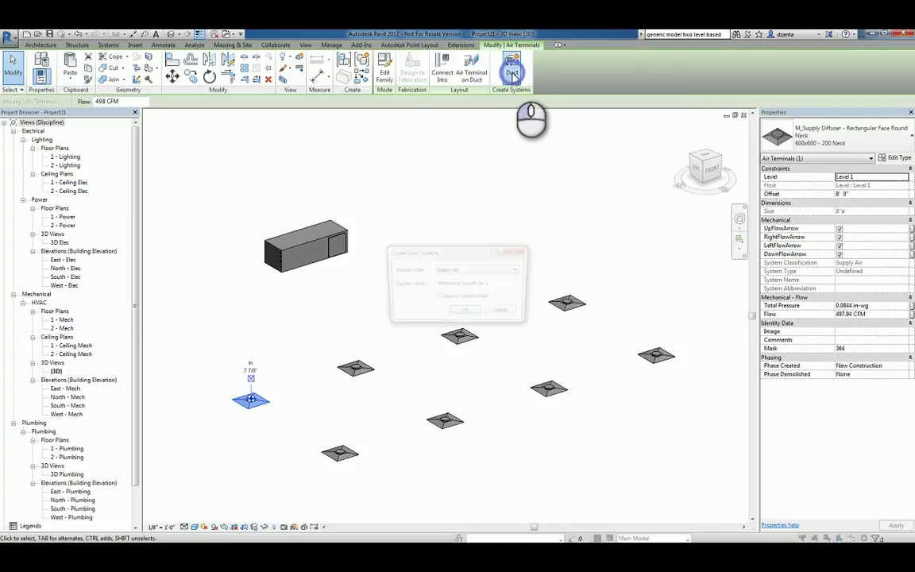
{"action": "left_click", "coordinate": [465, 285]}
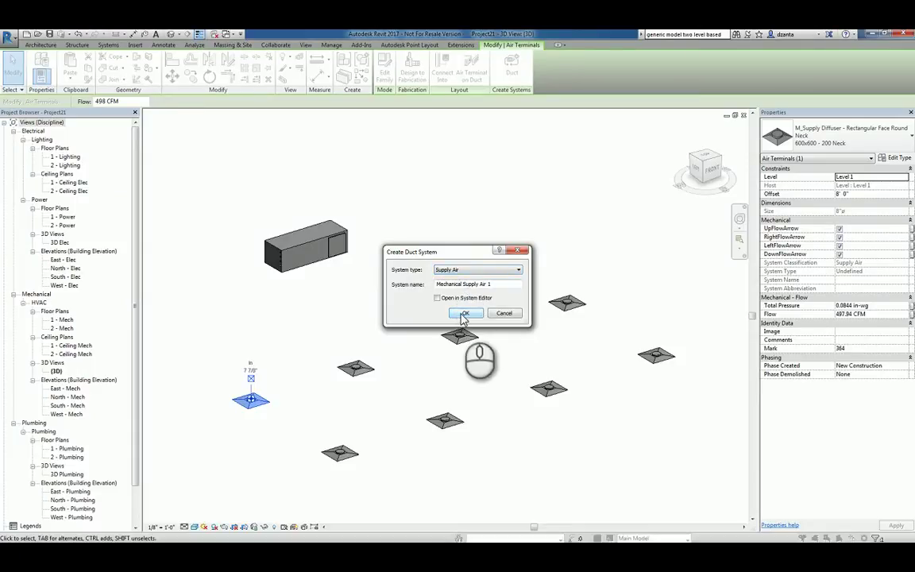
{"action": "left_click", "coordinate": [465, 313]}
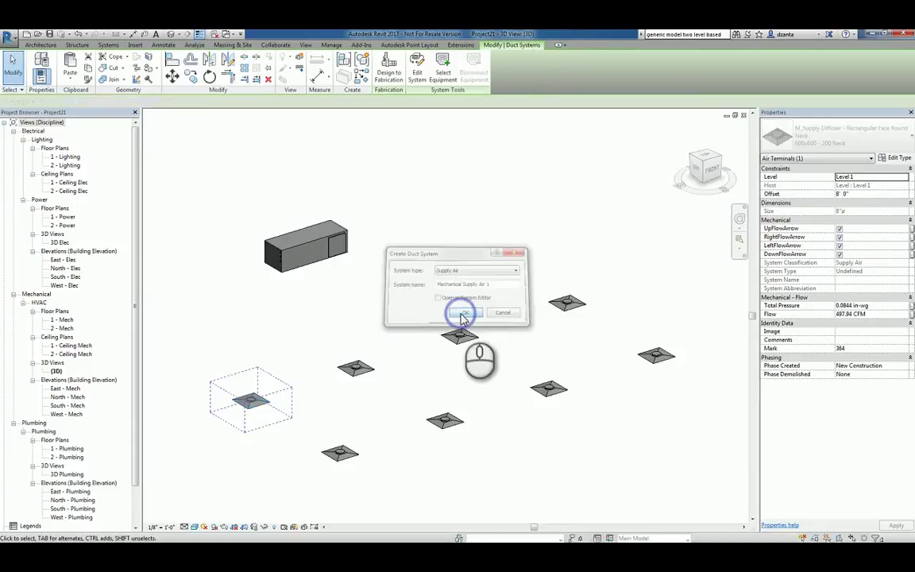
Edit the system and add the remaining diffusers with two crossing windows
{"action": "left_click", "coordinate": [421, 84]}
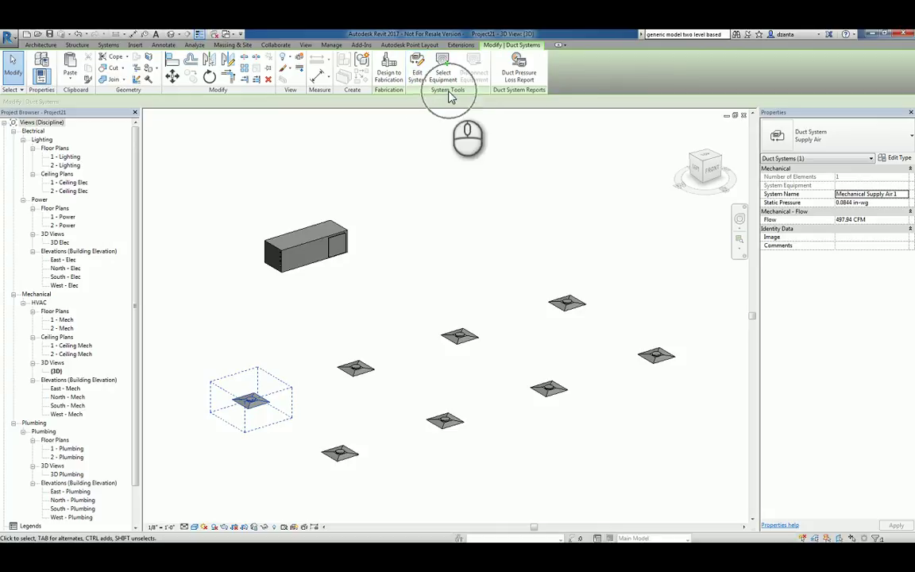
{"action": "left_click", "coordinate": [419, 73]}
{"action": "left_click", "coordinate": [71, 70]}
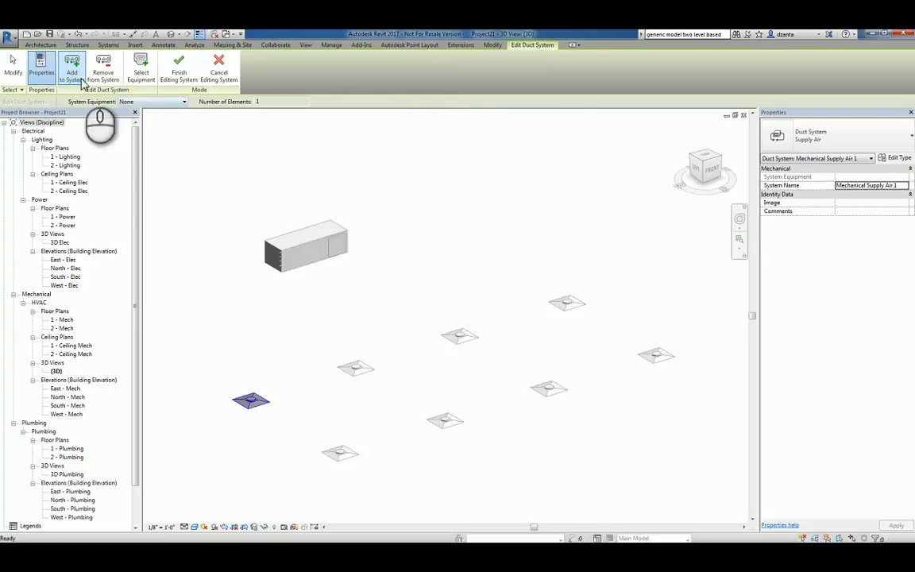
{"action": "left_click", "coordinate": [662, 452]}
{"action": "left_click_drag", "start_coordinate": [662, 452], "coordinate": [429, 286]}
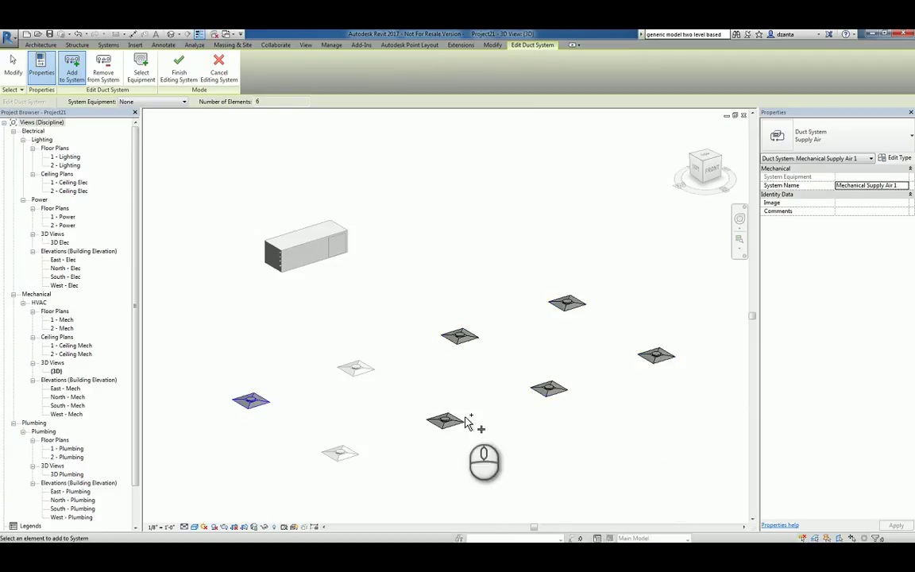
{"action": "left_click_drag", "start_coordinate": [492, 454], "coordinate": [326, 349]}
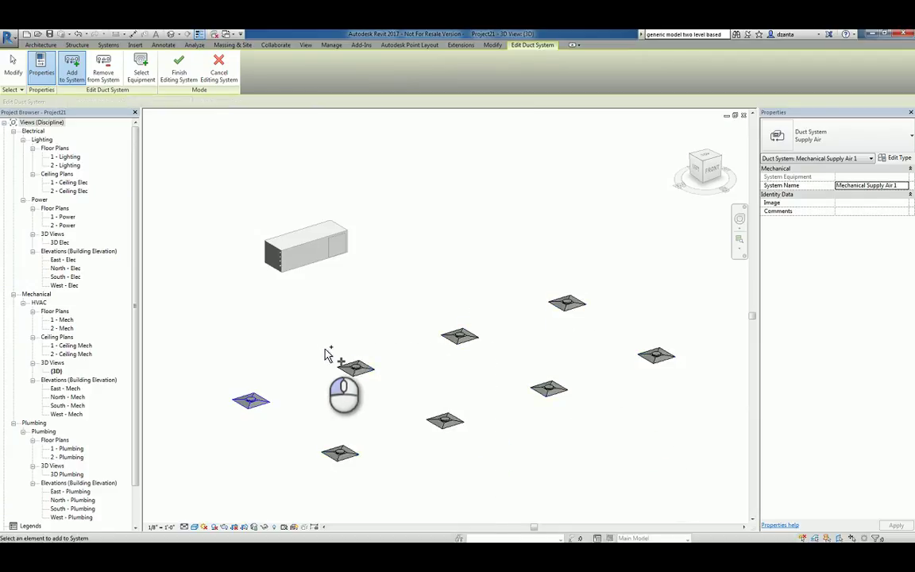
Set the M_WSHP - Horizontal unit as system equipment and finish editing
{"action": "left_click", "coordinate": [141, 70]}
{"action": "left_click", "coordinate": [305, 247]}
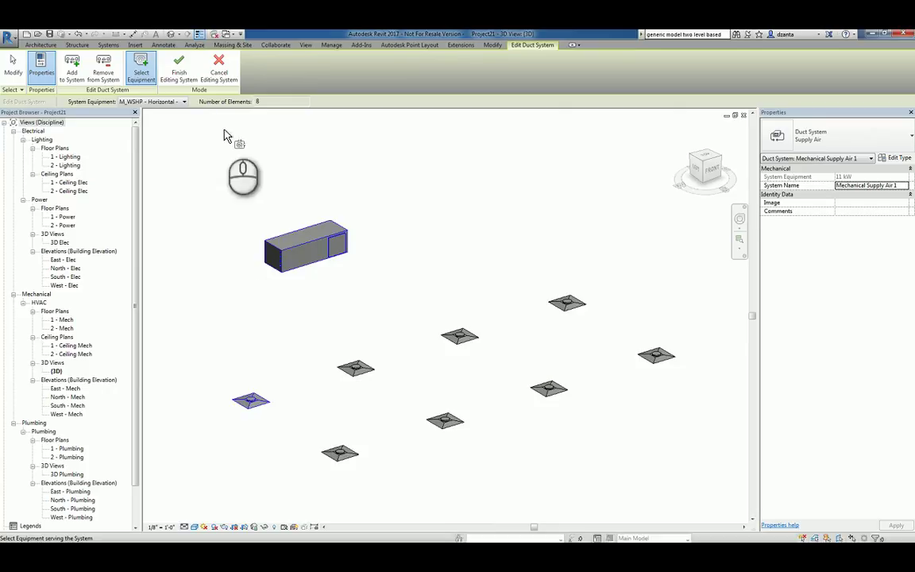
{"action": "left_click", "coordinate": [178, 70]}
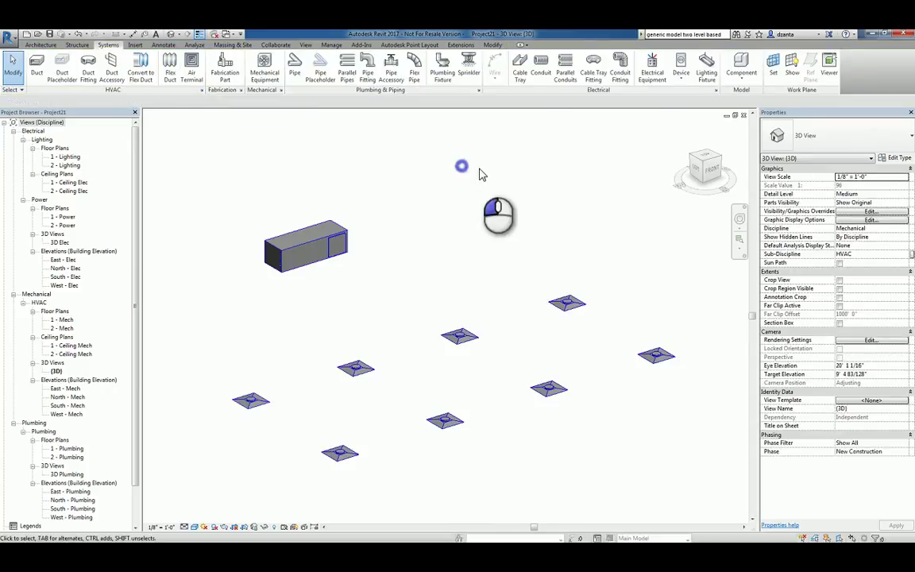
Generate a duct layout from the lower-left diffuser, previewing Network solution 1 of 6
{"action": "left_click", "coordinate": [267, 405]}
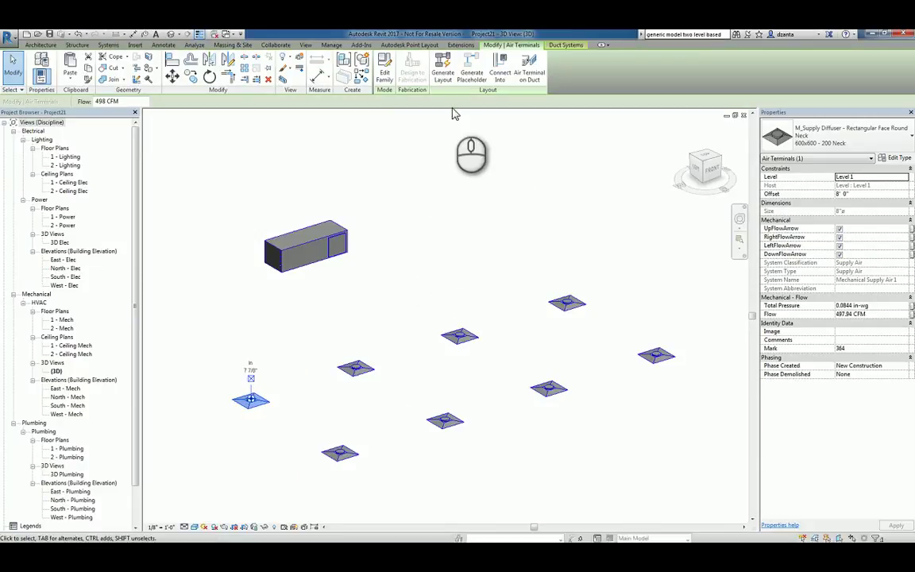
{"action": "left_click", "coordinate": [441, 77]}
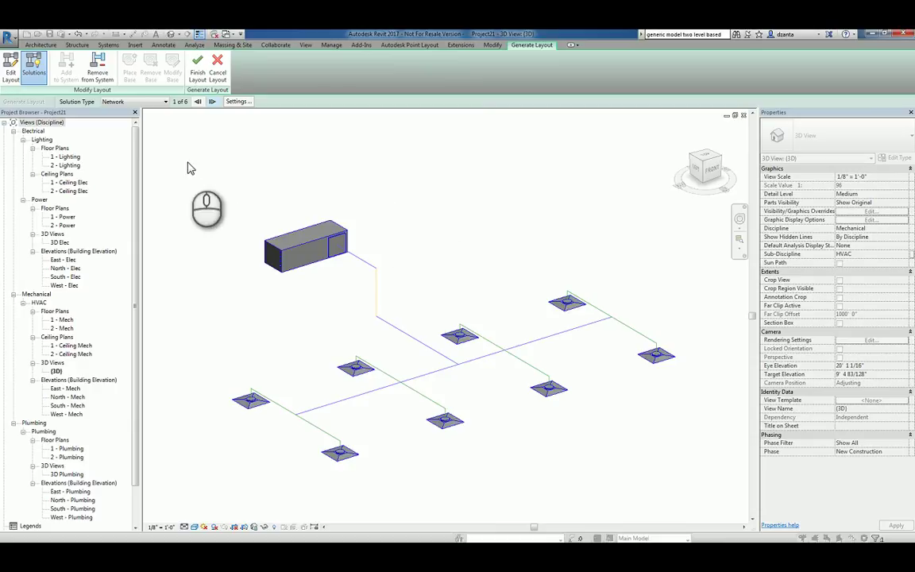
Cycle through all six Network layout solutions
{"action": "left_click", "coordinate": [161, 102]}
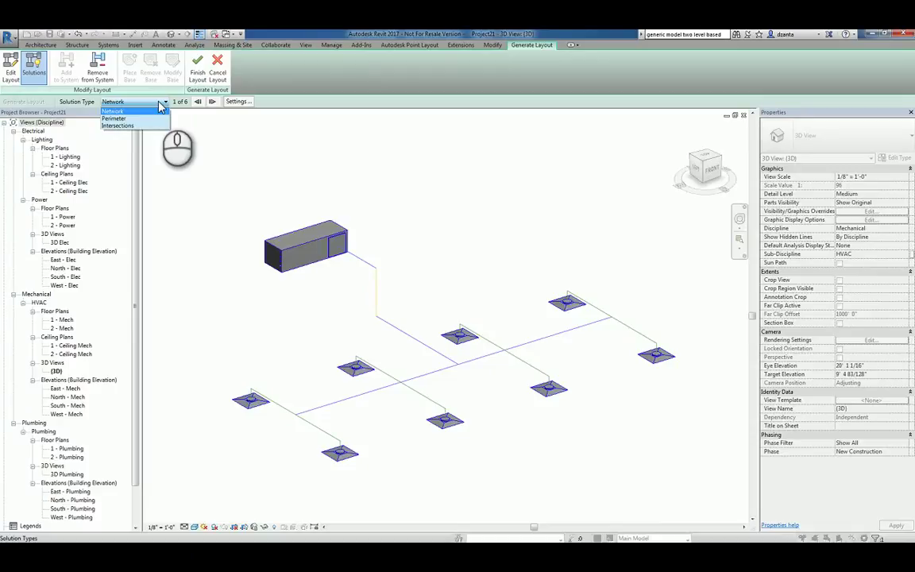
{"action": "left_click", "coordinate": [161, 102]}
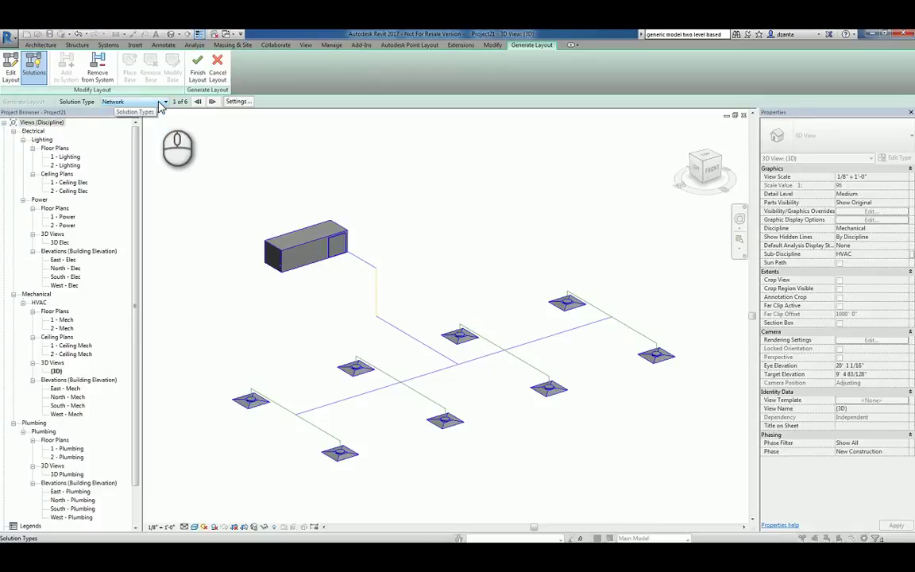
{"action": "left_click", "coordinate": [213, 102]}
{"action": "left_click", "coordinate": [213, 102]}
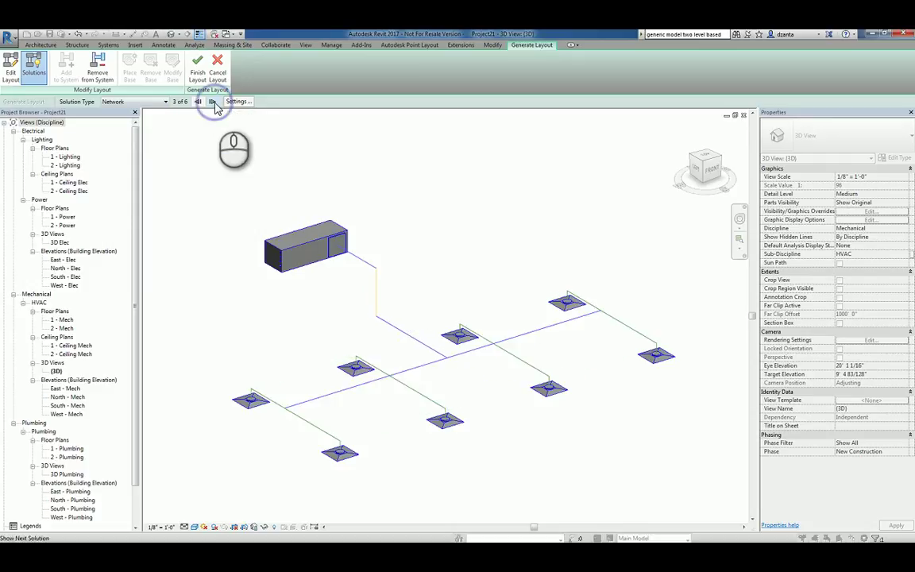
{"action": "left_click", "coordinate": [213, 103]}
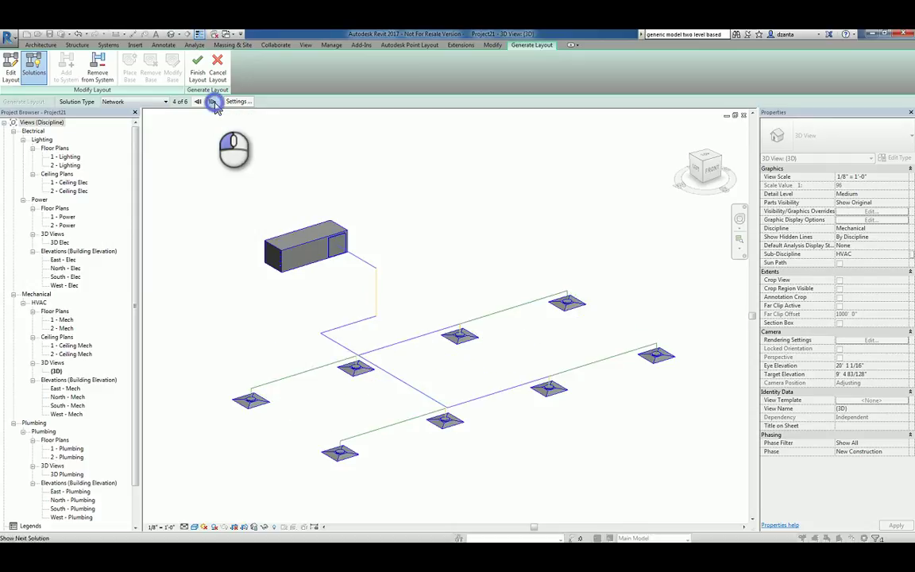
{"action": "left_click", "coordinate": [213, 103]}
{"action": "left_click", "coordinate": [213, 102]}
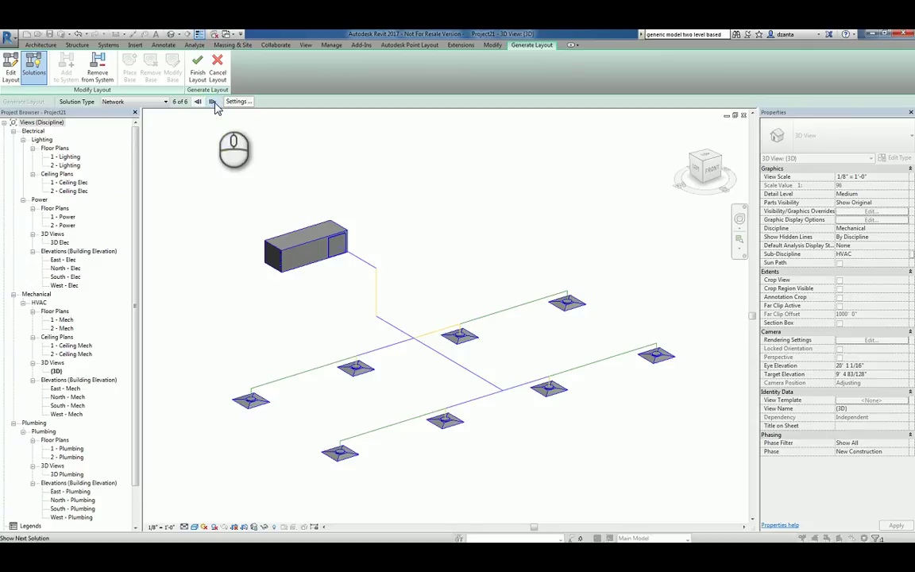
{"action": "left_click", "coordinate": [212, 103]}
{"action": "left_click", "coordinate": [213, 103]}
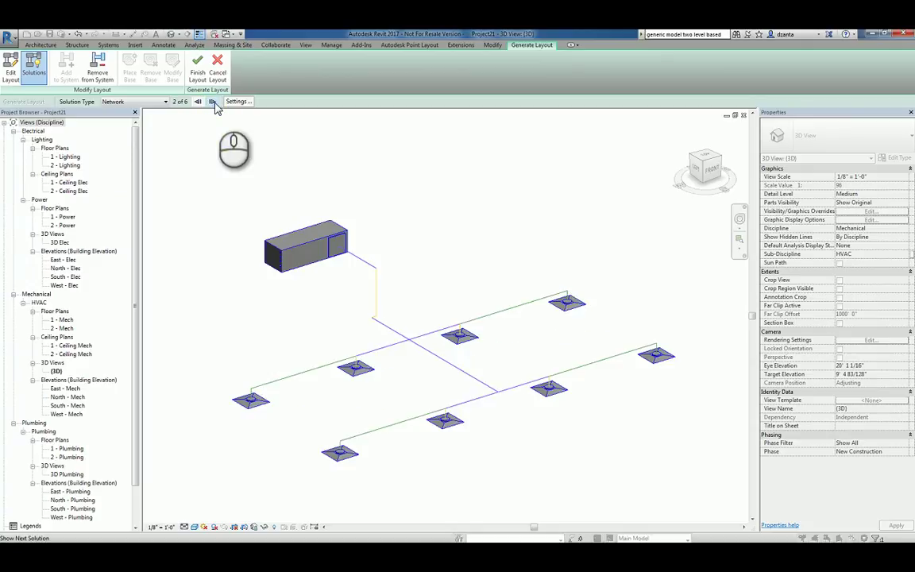
Switch to the Perimeter solution type and cycle through its solutions
{"action": "left_click", "coordinate": [162, 101]}
{"action": "left_click", "coordinate": [153, 115]}
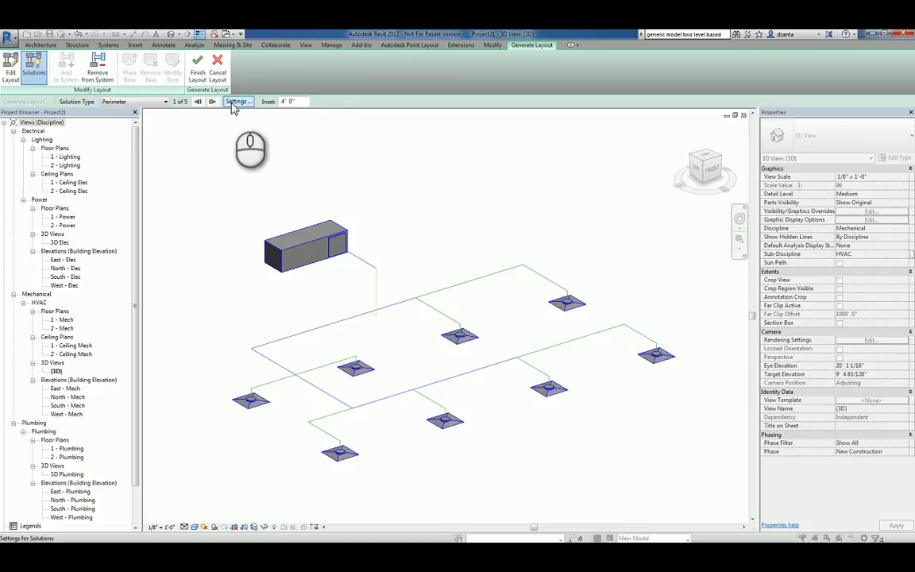
{"action": "left_click", "coordinate": [212, 103]}
{"action": "left_click", "coordinate": [212, 103]}
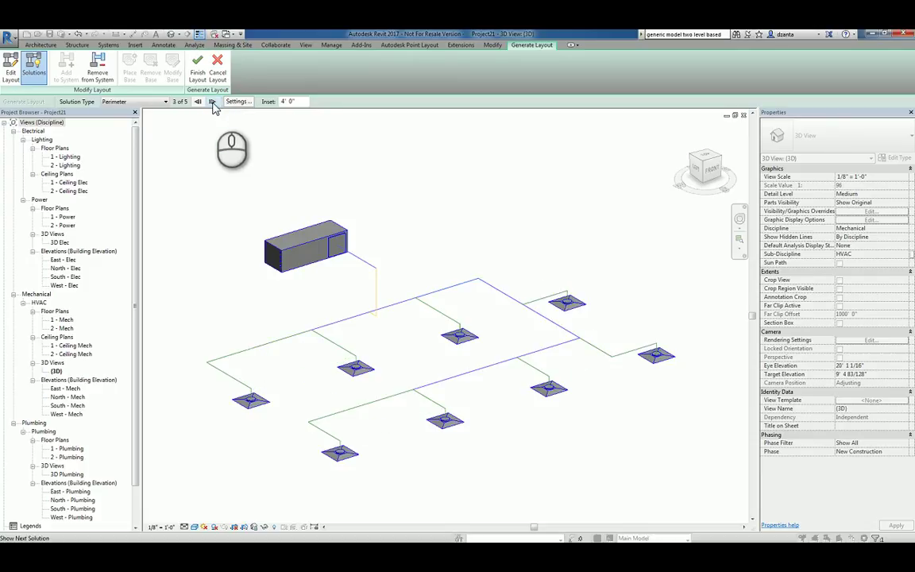
{"action": "left_click", "coordinate": [212, 102]}
{"action": "left_click", "coordinate": [212, 103]}
{"action": "left_click", "coordinate": [212, 103]}
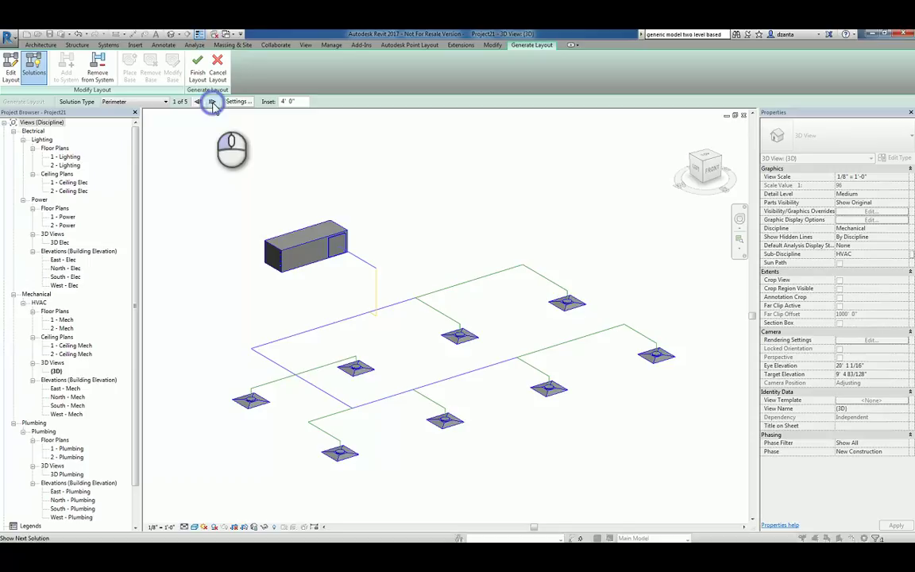
Switch to Intersections and show solution 2 of 2, orbiting to a flatter angle
{"action": "left_click", "coordinate": [147, 103]}
{"action": "left_click", "coordinate": [131, 128]}
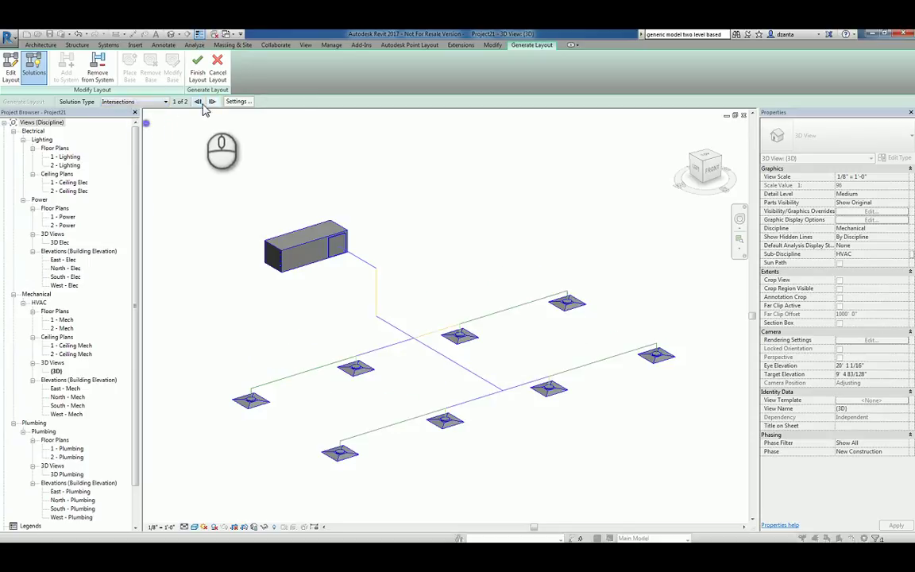
{"action": "left_click", "coordinate": [212, 103]}
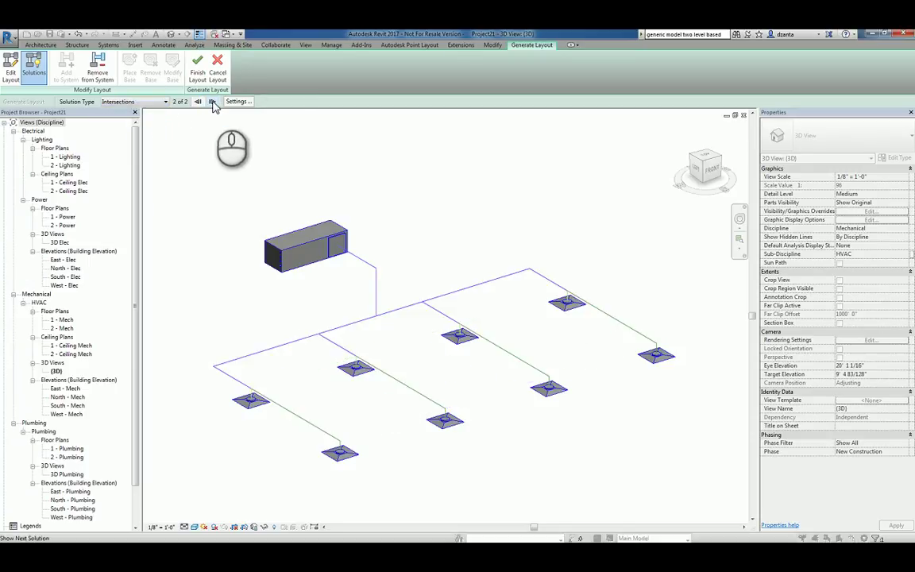
{"action": "mouse_move", "coordinate": [306, 296]}
{"action": "middle_mouse_down", "text": "shift"}
{"action": "mouse_move", "coordinate": [362, 239]}
{"action": "mouse_move", "coordinate": [323, 297]}
{"action": "middle_mouse_up", "text": "shift"}
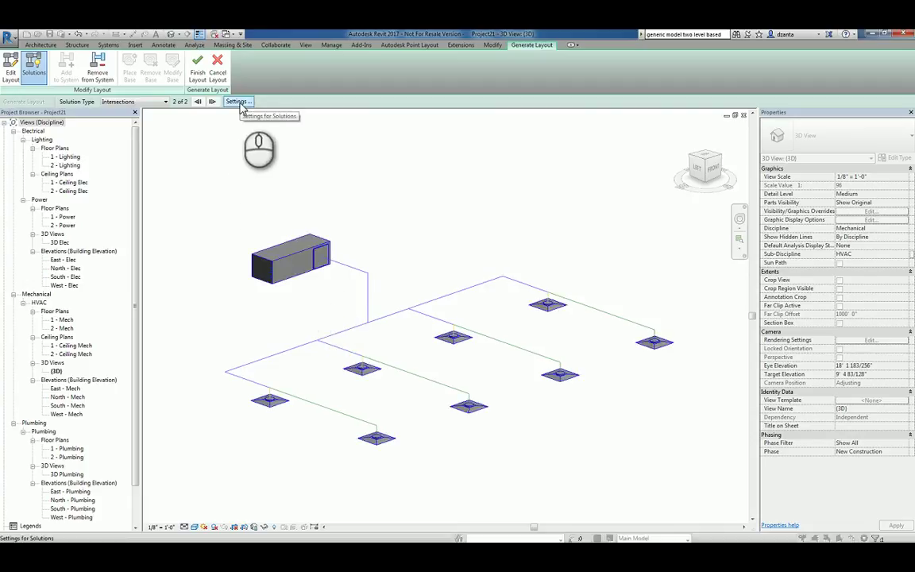
Set main offset 11' 0", branch offset 10' 0", and Flex Duct Round : Flex - Round branches
{"action": "left_click", "coordinate": [238, 102]}
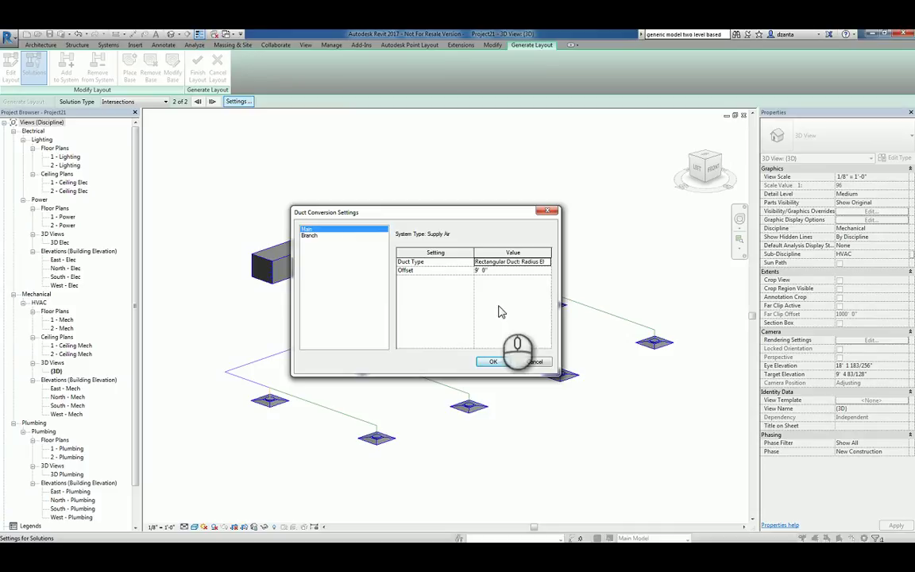
{"action": "left_click", "coordinate": [535, 272]}
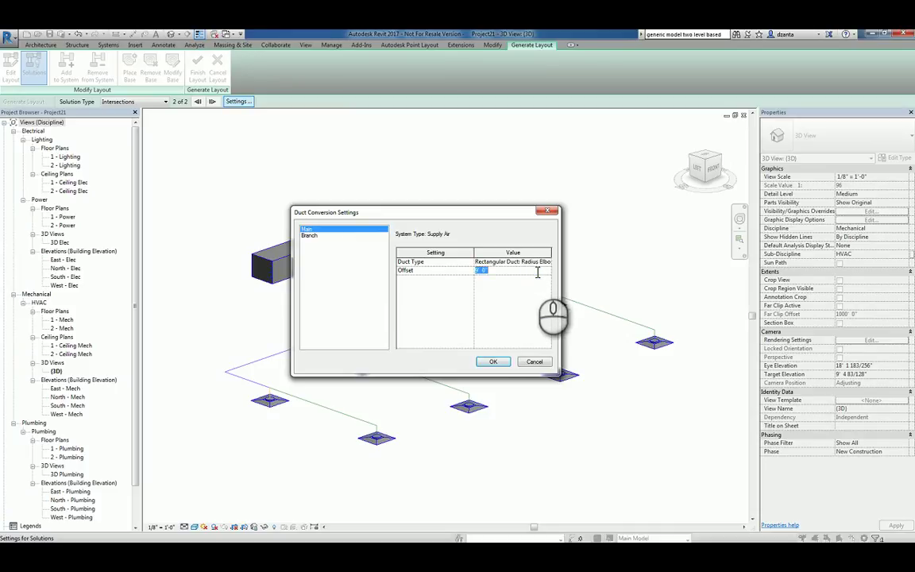
{"action": "type", "text": "10"}
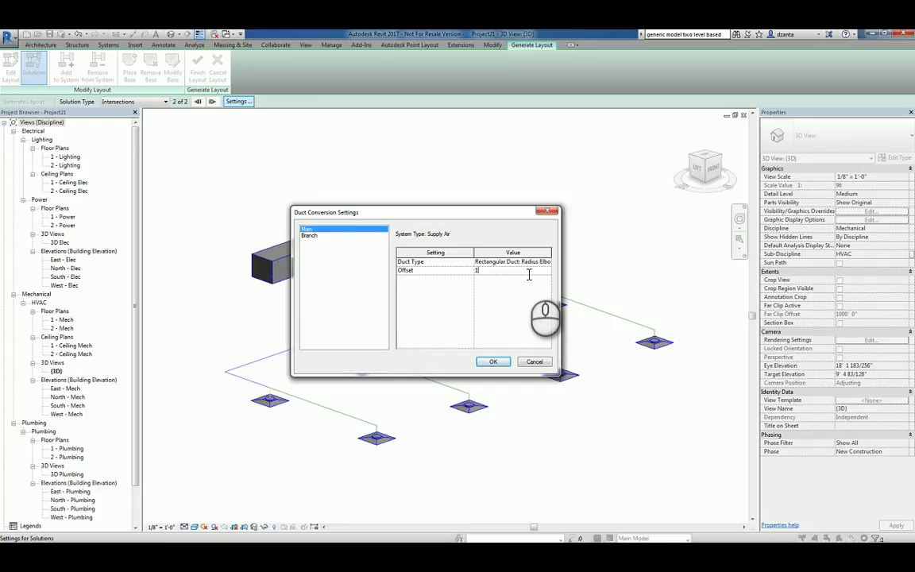
{"action": "left_click", "coordinate": [314, 237]}
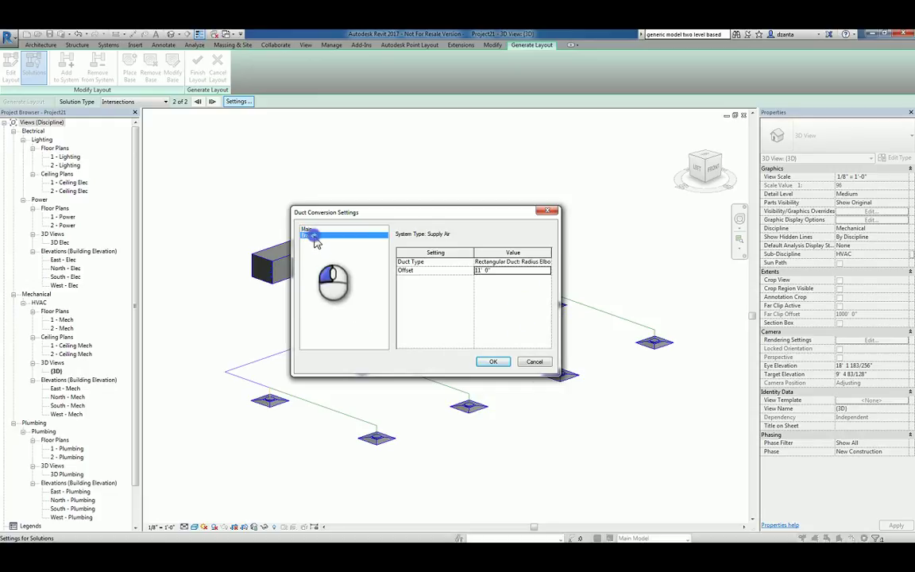
{"action": "left_click", "coordinate": [506, 272]}
{"action": "type", "text": "8"}
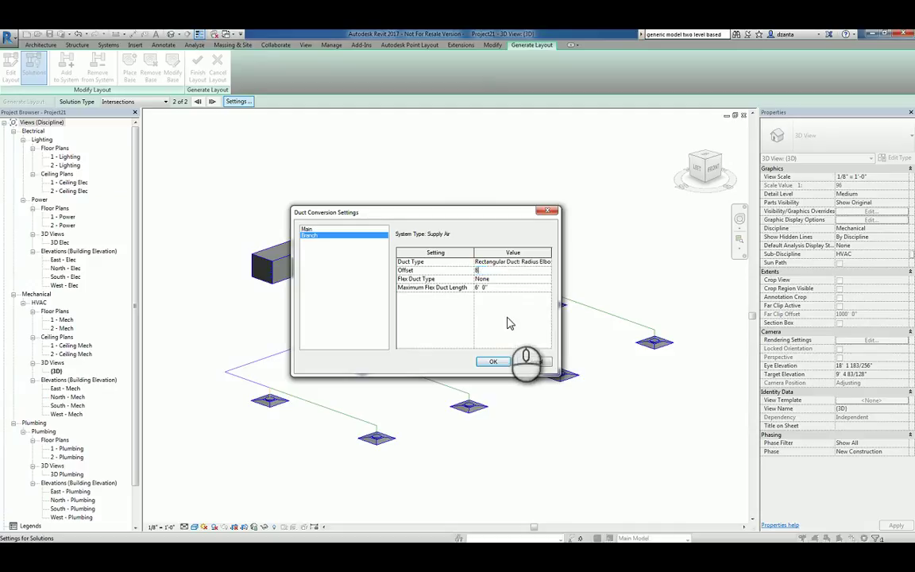
{"action": "left_click", "coordinate": [501, 271]}
{"action": "left_click_drag", "start_coordinate": [501, 271], "coordinate": [470, 276]}
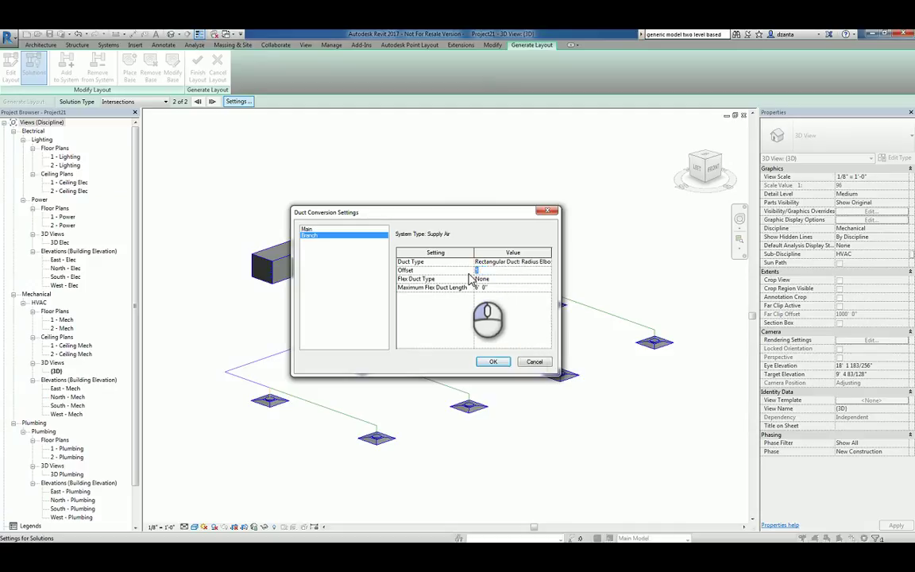
{"action": "type", "text": "10' 0\""}
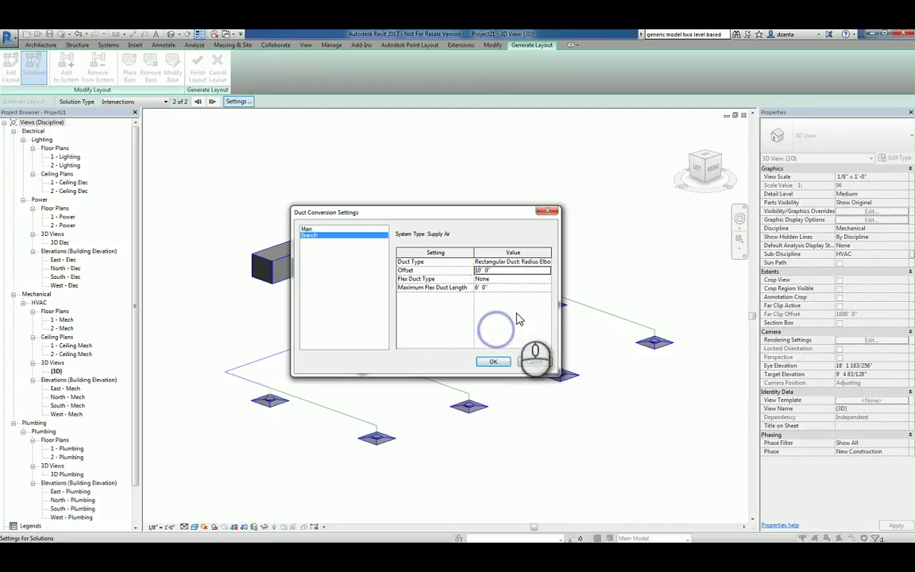
{"action": "left_click", "coordinate": [547, 280]}
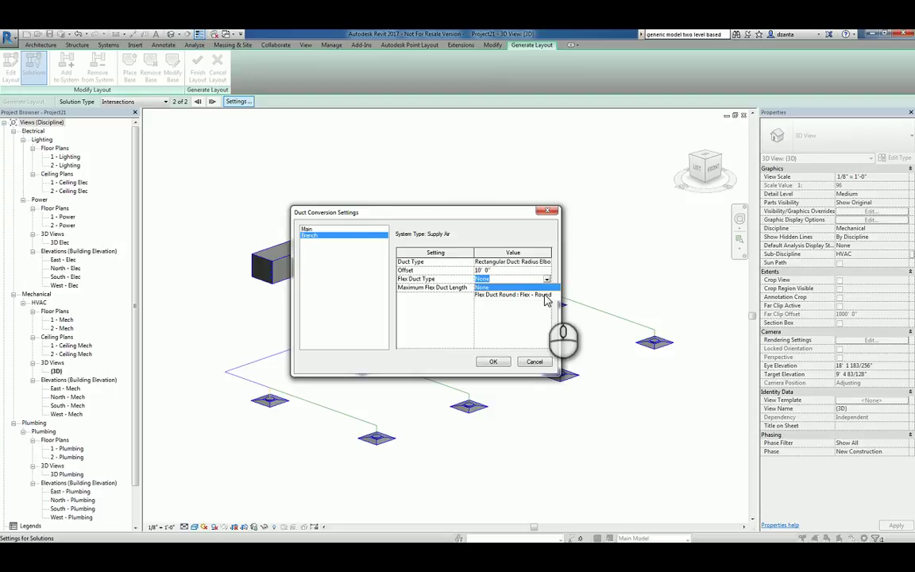
{"action": "left_click", "coordinate": [533, 295]}
Apply the conversion settings and enter Edit Layout, inspecting branch and main route segments
{"action": "left_click", "coordinate": [493, 362]}
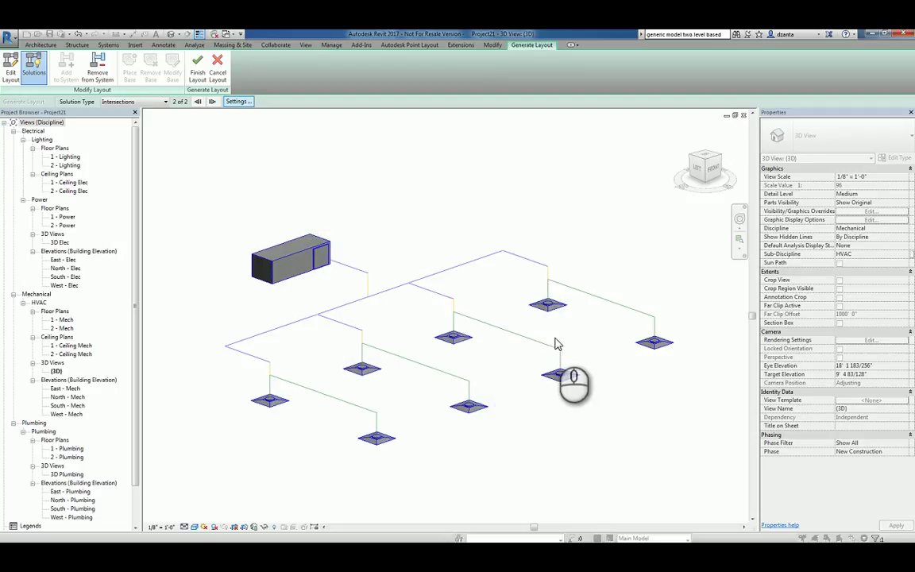
{"action": "middle_click_drag", "start_coordinate": [580, 418], "coordinate": [335, 322], "text": "shift"}
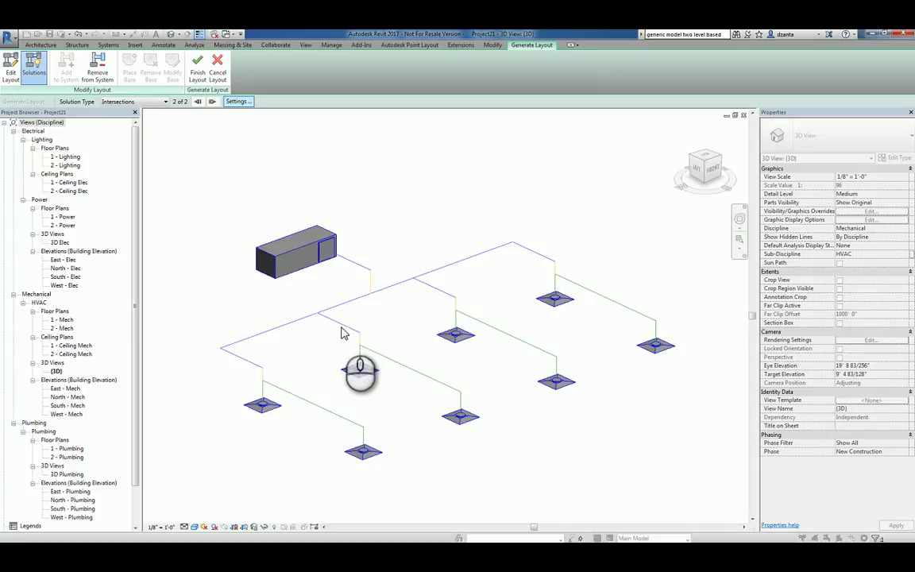
{"action": "left_click", "coordinate": [12, 75]}
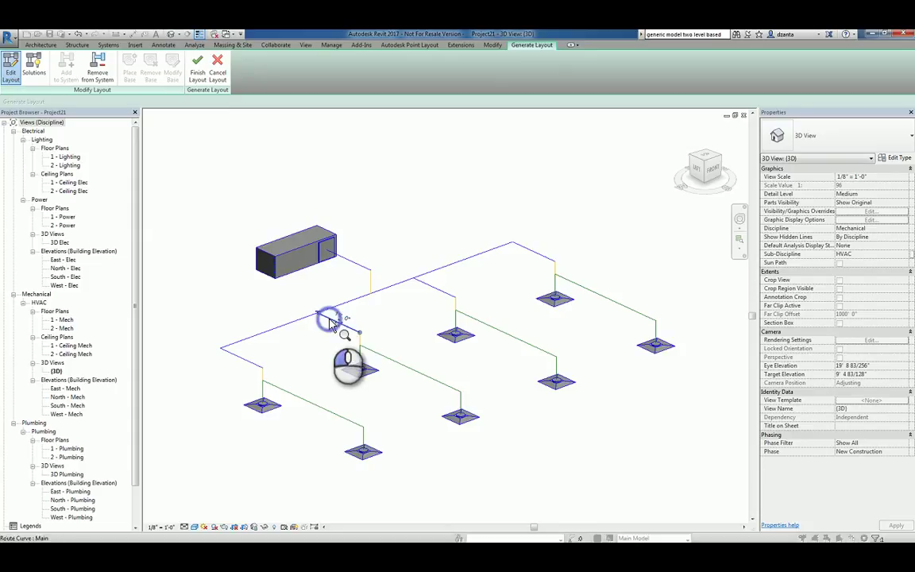
{"action": "left_click", "coordinate": [329, 322]}
{"action": "left_click", "coordinate": [292, 322]}
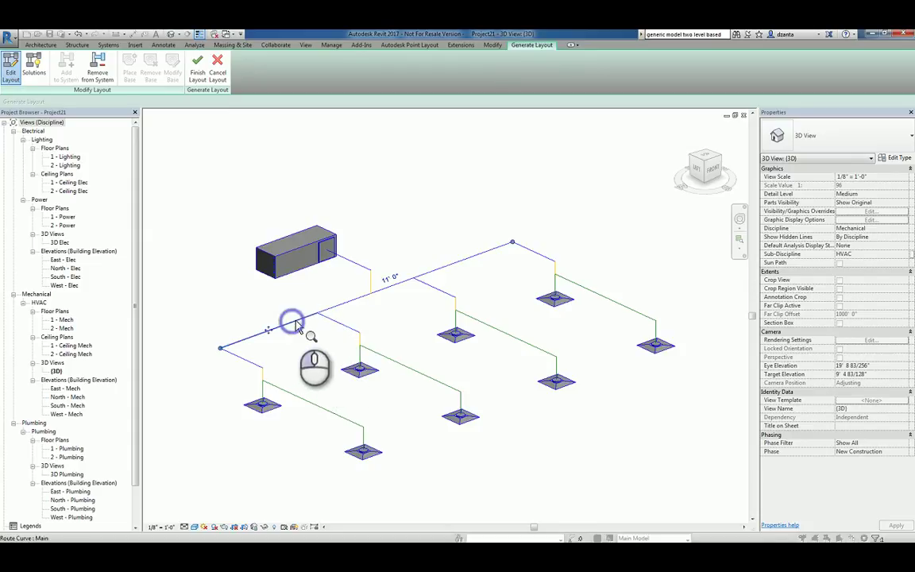
{"action": "left_click", "coordinate": [362, 271]}
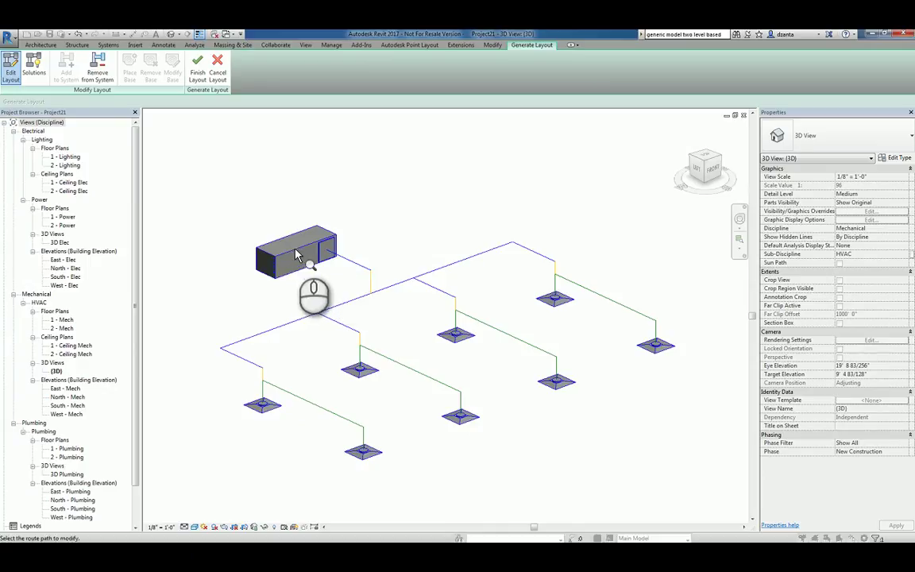
Drag the branch between two diffusers and the lower-left branch to new offsets
{"action": "left_click", "coordinate": [420, 367]}
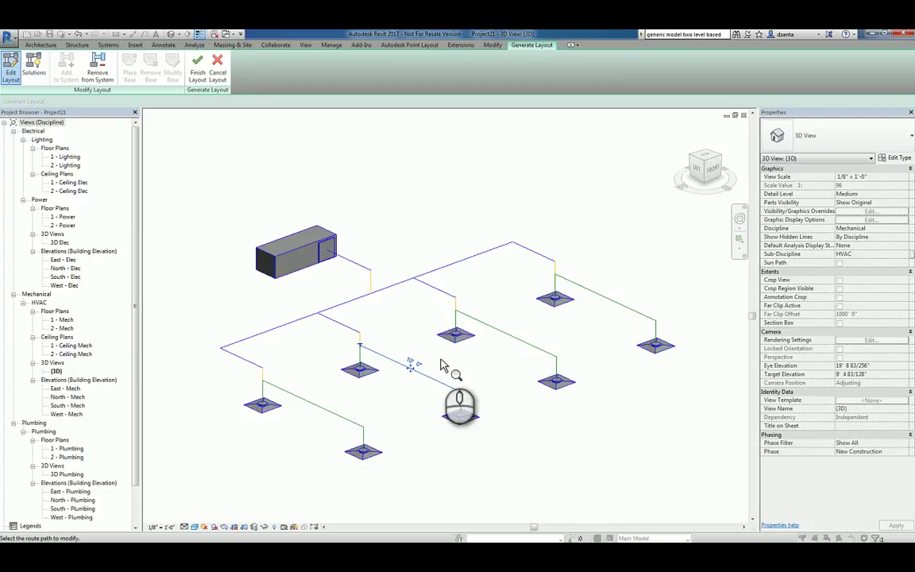
{"action": "left_click", "coordinate": [414, 365]}
{"action": "left_click_drag", "start_coordinate": [460, 390], "coordinate": [508, 290]}
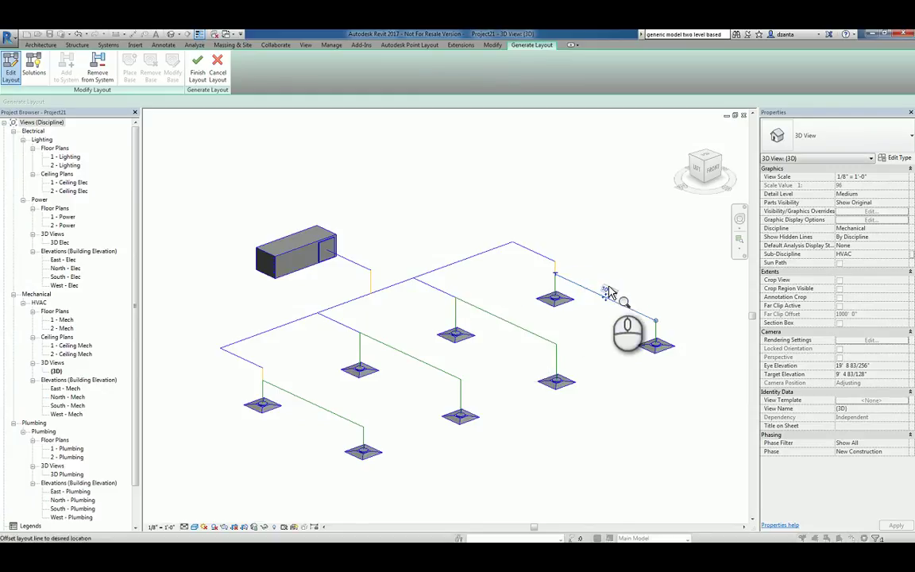
{"action": "left_click", "coordinate": [637, 268]}
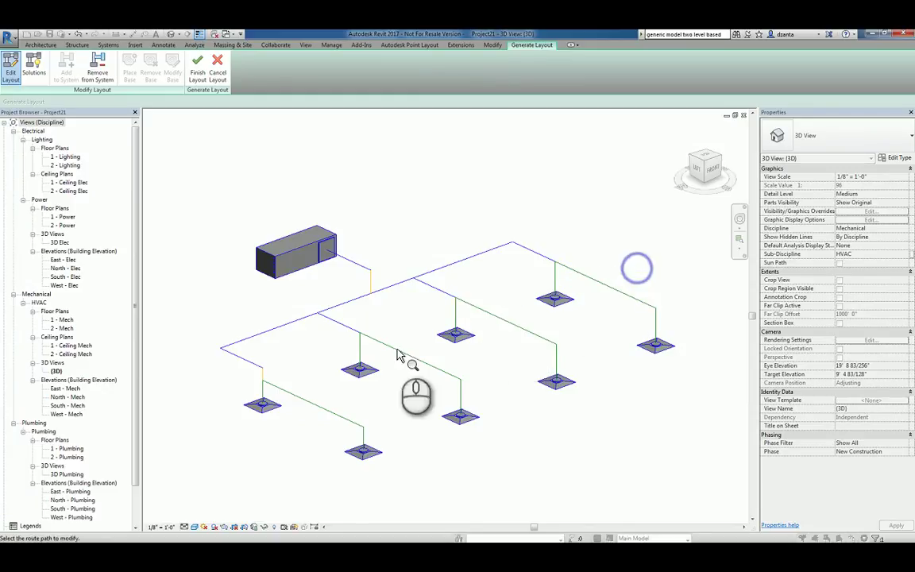
{"action": "left_click", "coordinate": [323, 400]}
{"action": "left_click_drag", "start_coordinate": [323, 399], "coordinate": [423, 429]}
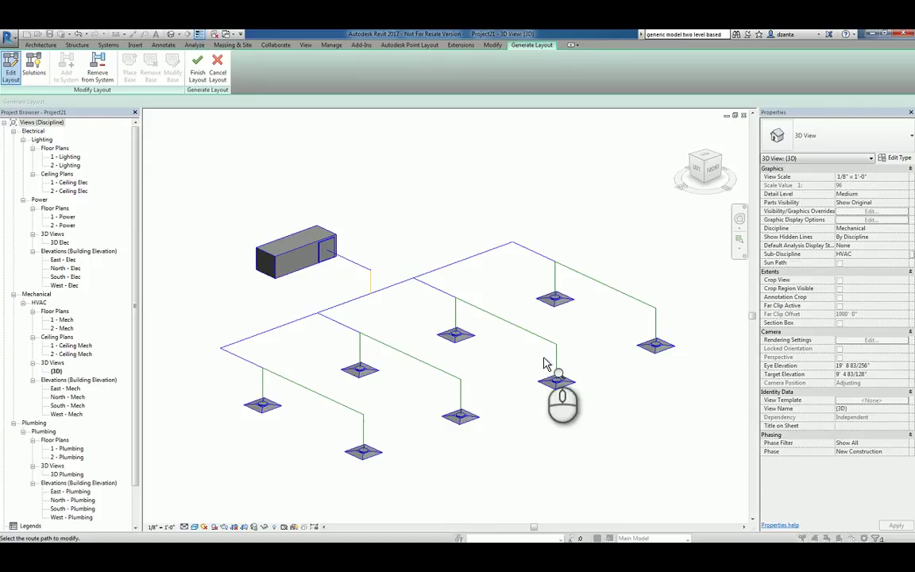
Finish the layout into real ducts, dismiss the open-connection warning, and inspect a duct
{"action": "left_click", "coordinate": [195, 75]}
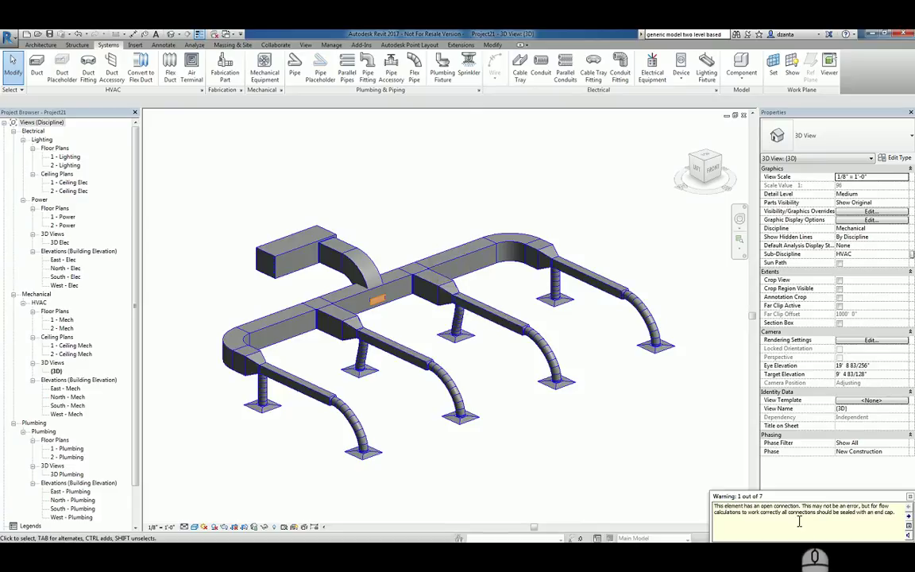
{"action": "left_click", "coordinate": [588, 486]}
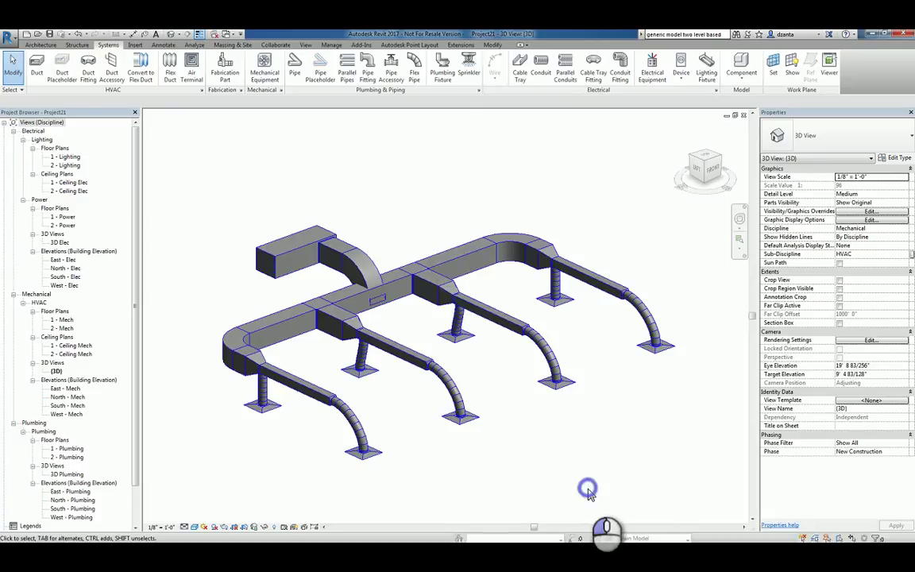
{"action": "left_click", "coordinate": [377, 307]}
{"action": "key", "text": "Escape"}
Inspect the elbow near the unit, then highlight the whole connected duct network
{"action": "scroll", "coordinate": [363, 278], "scroll_direction": "up", "scroll_amount": 2}
{"action": "left_click", "coordinate": [364, 278]}
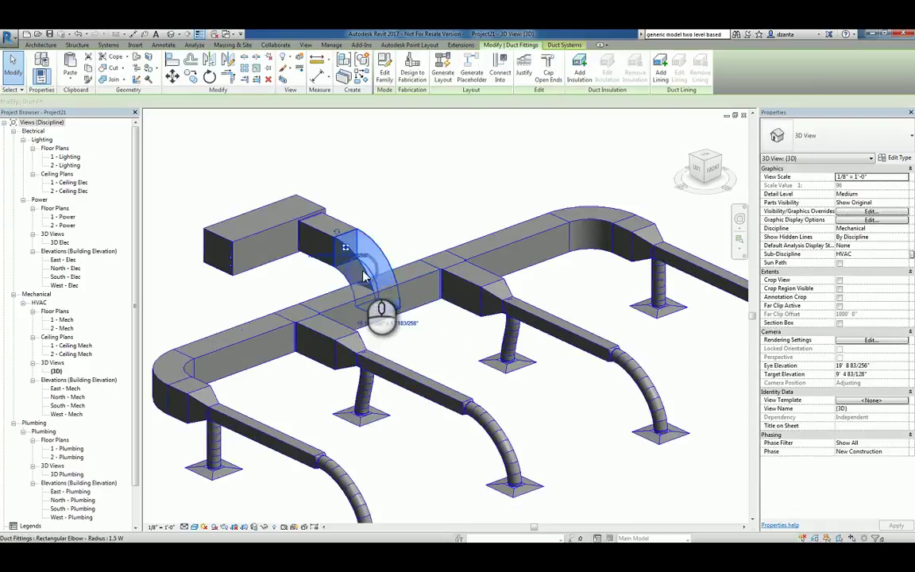
{"action": "scroll", "coordinate": [379, 311], "scroll_direction": "up", "scroll_amount": 2}
{"action": "scroll", "coordinate": [476, 393], "scroll_direction": "down", "scroll_amount": 4}
{"action": "left_click", "coordinate": [484, 379]}
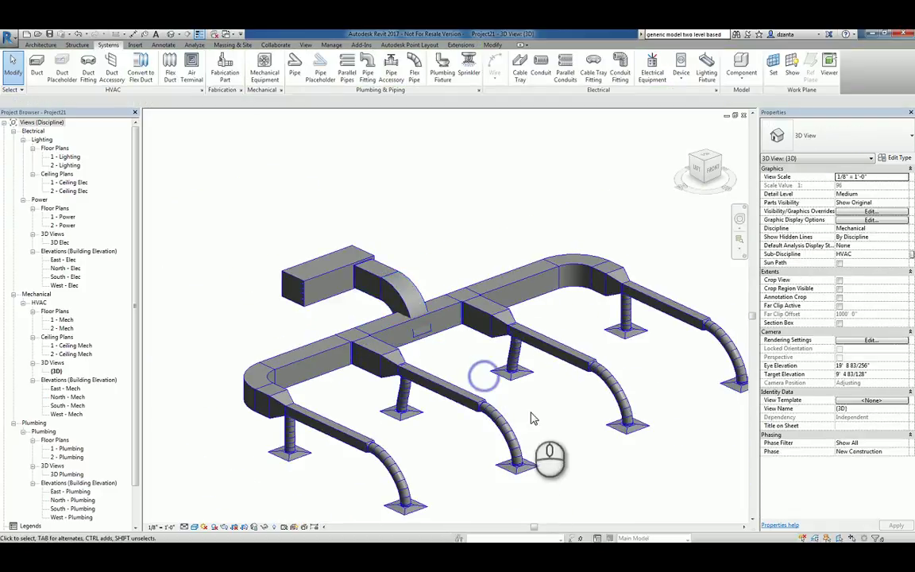
{"action": "middle_click_drag", "start_coordinate": [590, 452], "coordinate": [570, 408]}
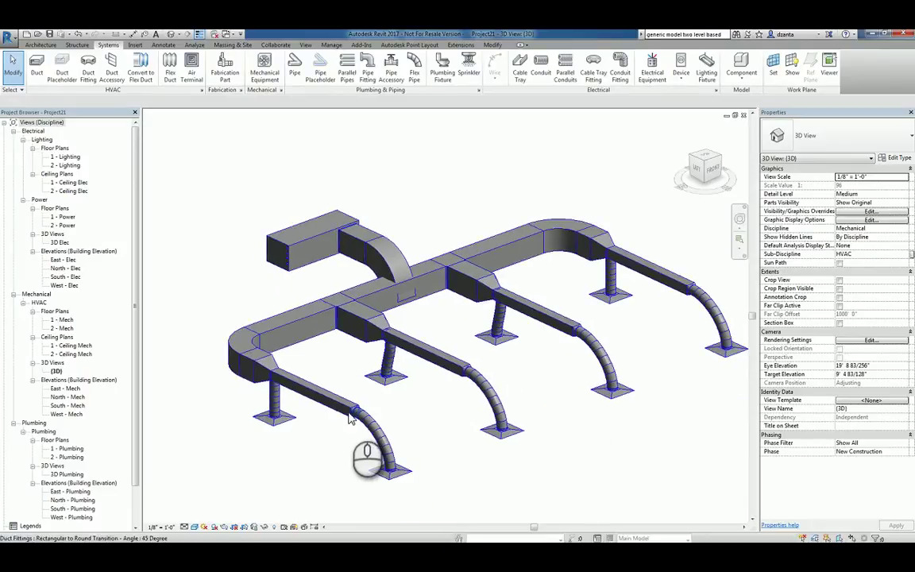
{"action": "middle_click_drag", "start_coordinate": [445, 475], "coordinate": [419, 447]}
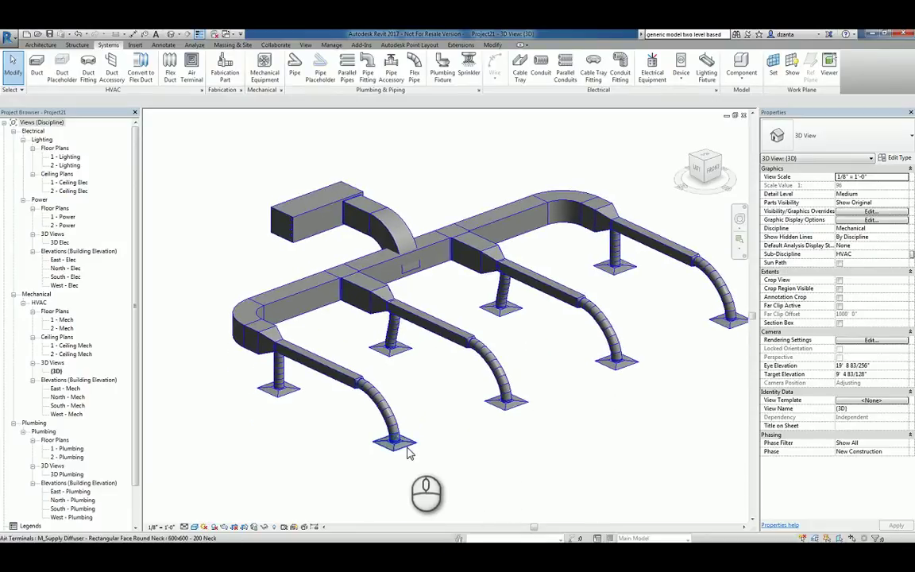
{"action": "key", "text": "Tab"}
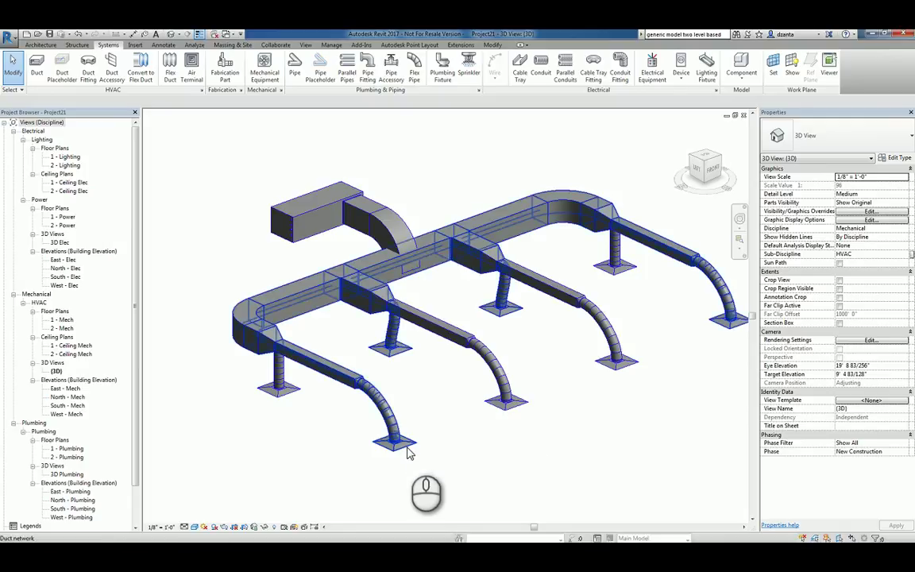
Size the whole duct network for 1000 FPM velocity and 0.10 in-wg/100ft friction
{"action": "left_click", "coordinate": [408, 453]}
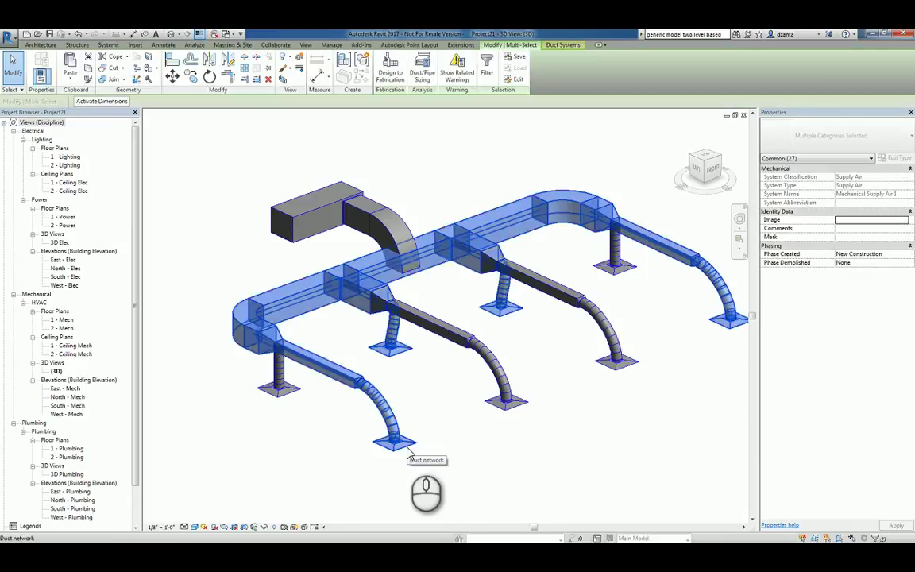
{"action": "left_click", "coordinate": [424, 79]}
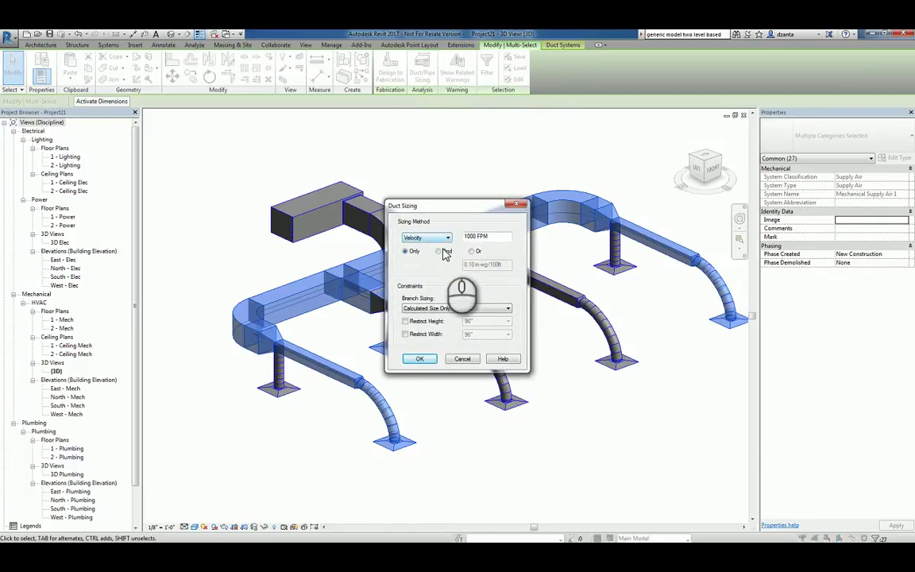
{"action": "left_click", "coordinate": [443, 251]}
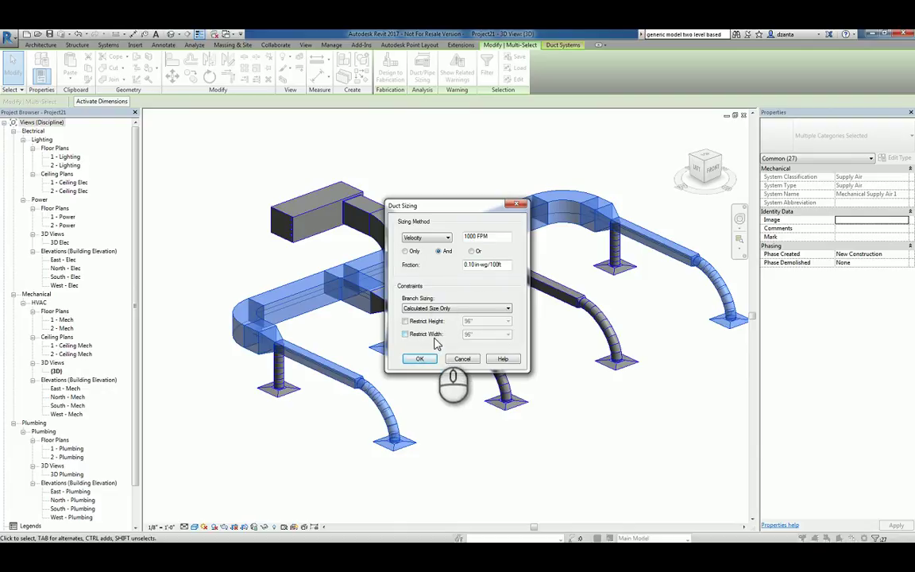
{"action": "left_click", "coordinate": [421, 359]}
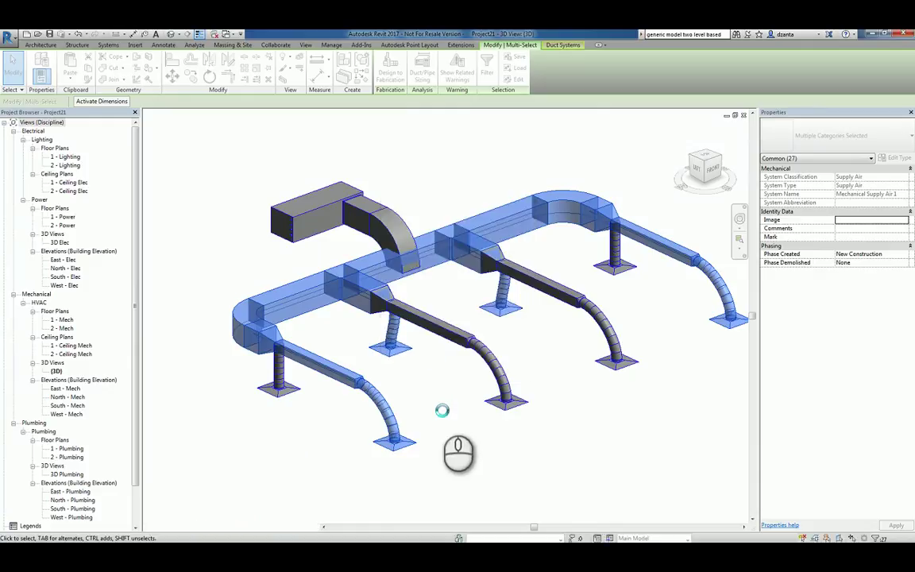
Deselect the ducts and orbit the 3D view to inspect the resized network
{"action": "left_click", "coordinate": [442, 412]}
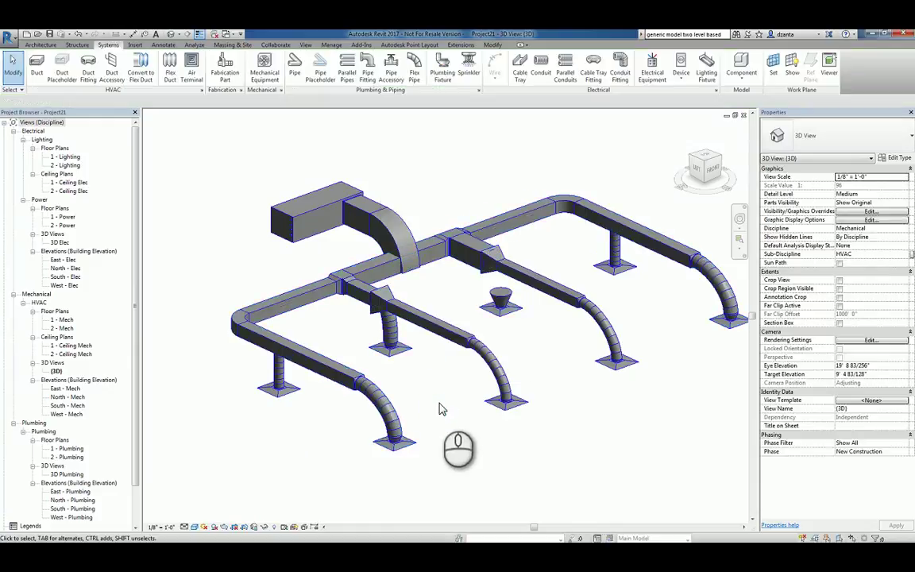
{"action": "middle_click_drag", "start_coordinate": [442, 421], "coordinate": [573, 433], "text": "shift"}
{"action": "scroll", "coordinate": [490, 378], "scroll_direction": "up", "scroll_amount": 4}
{"action": "middle_click_drag", "start_coordinate": [496, 368], "coordinate": [367, 389], "text": "shift"}
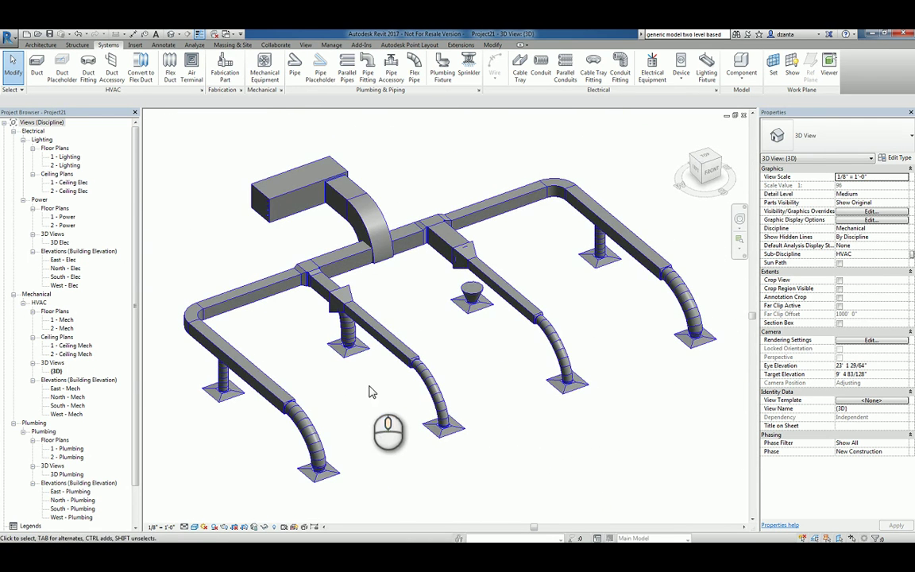
Regenerate the layout from an air terminal, pick Network solution 6 of 6, and open conversion settings
{"action": "left_click", "coordinate": [588, 309]}
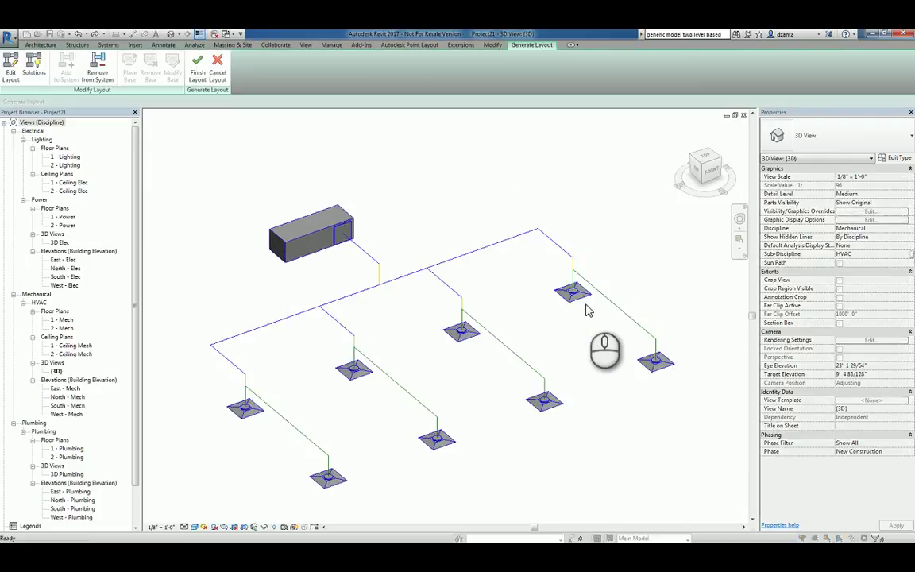
{"action": "key", "text": "Escape"}
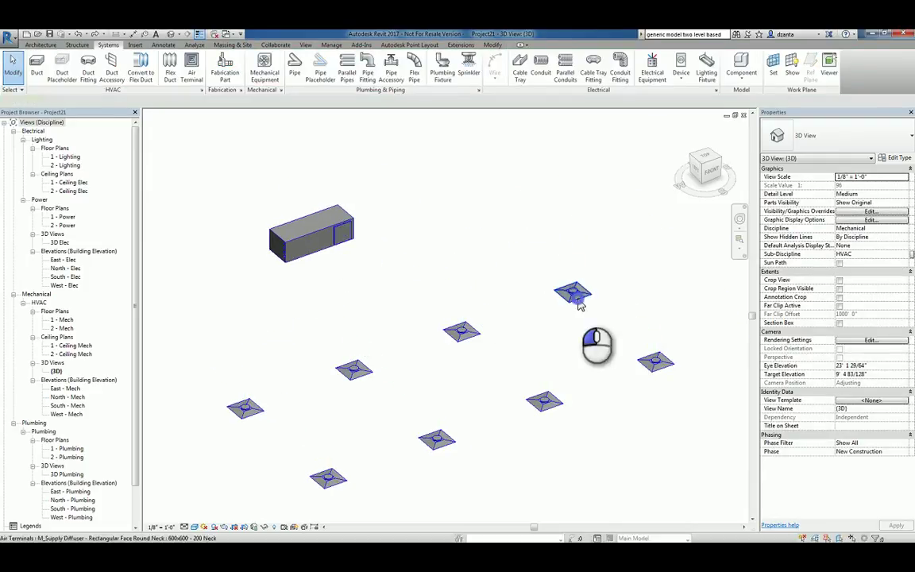
{"action": "left_click", "coordinate": [579, 305]}
{"action": "left_click", "coordinate": [395, 69]}
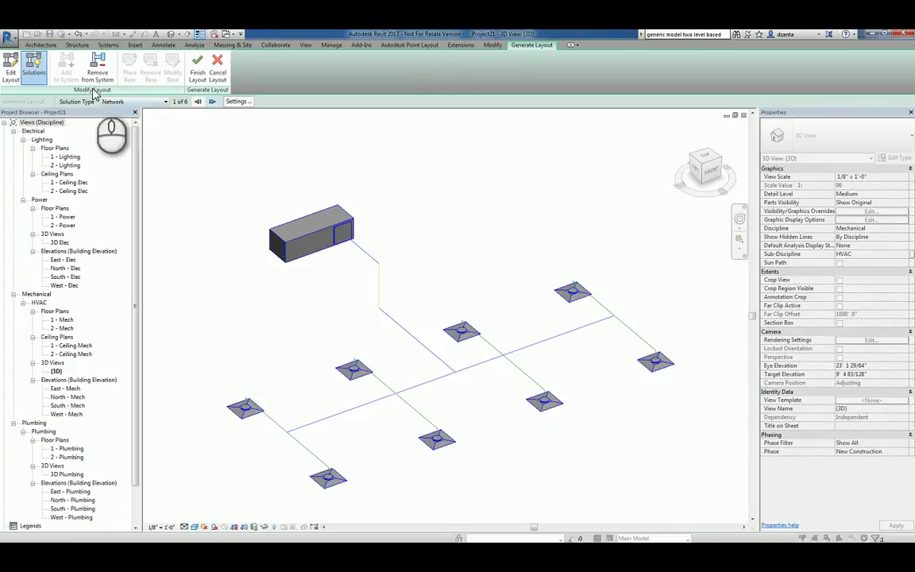
{"action": "left_click", "coordinate": [199, 102]}
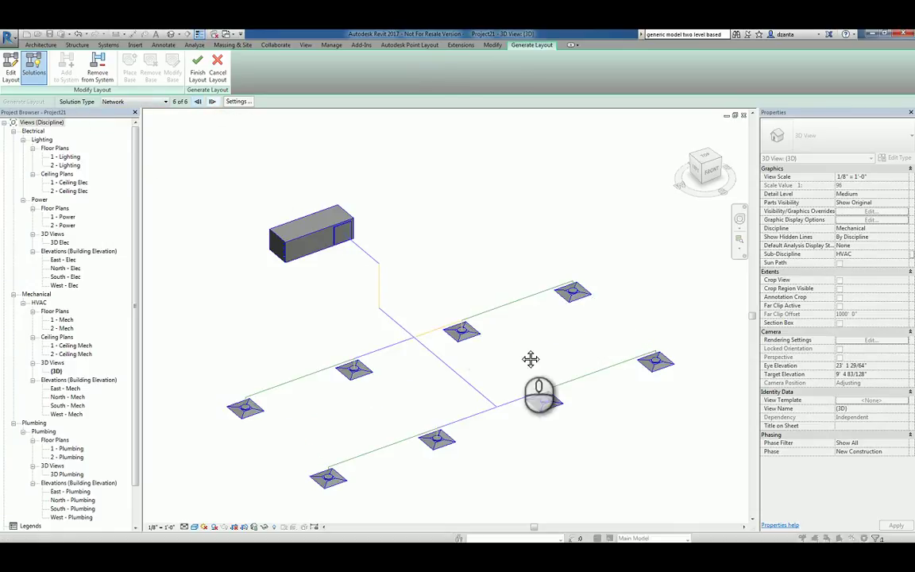
{"action": "middle_click_drag", "start_coordinate": [532, 360], "coordinate": [569, 304], "text": "shift"}
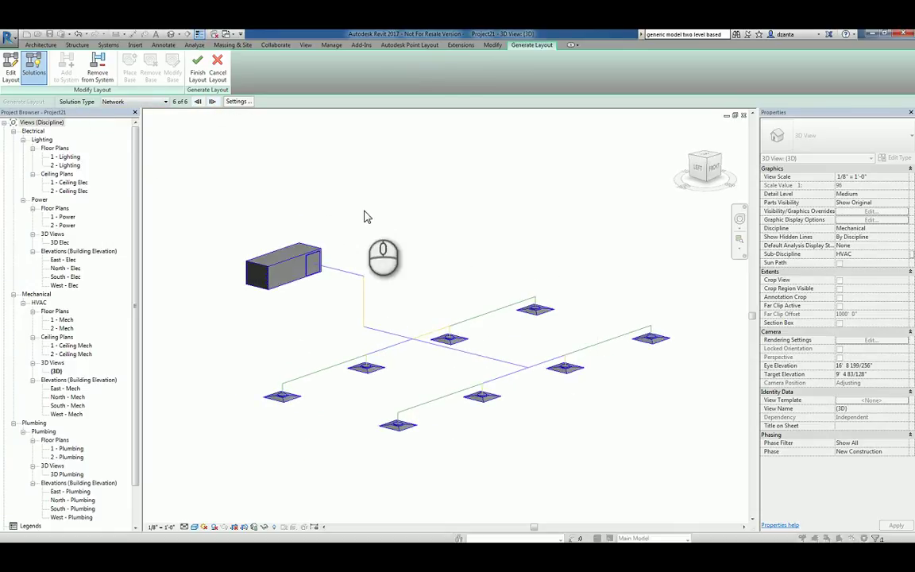
{"action": "left_click", "coordinate": [240, 101]}
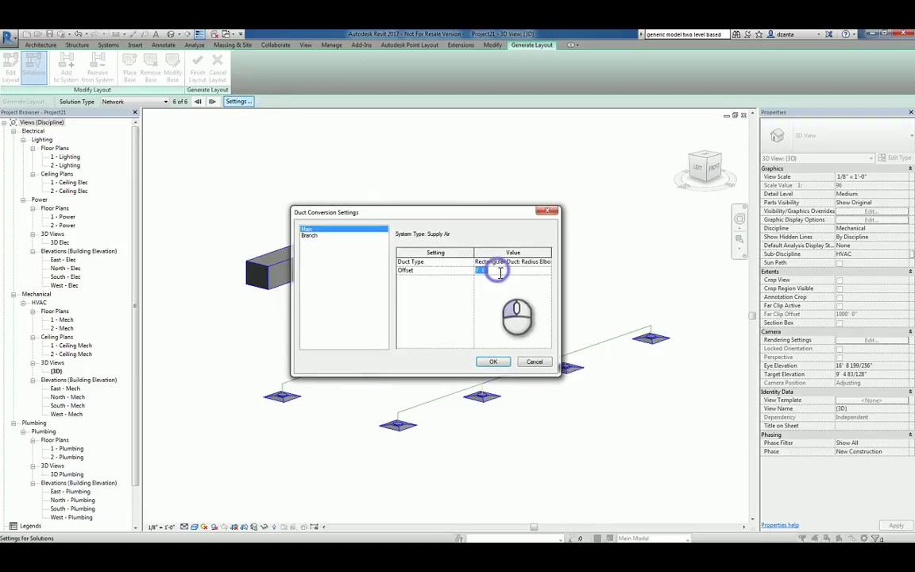
Set the main duct offset to 11 and confirm the branch duct conversion settings
{"action": "left_click", "coordinate": [501, 272]}
{"action": "type", "text": "11"}
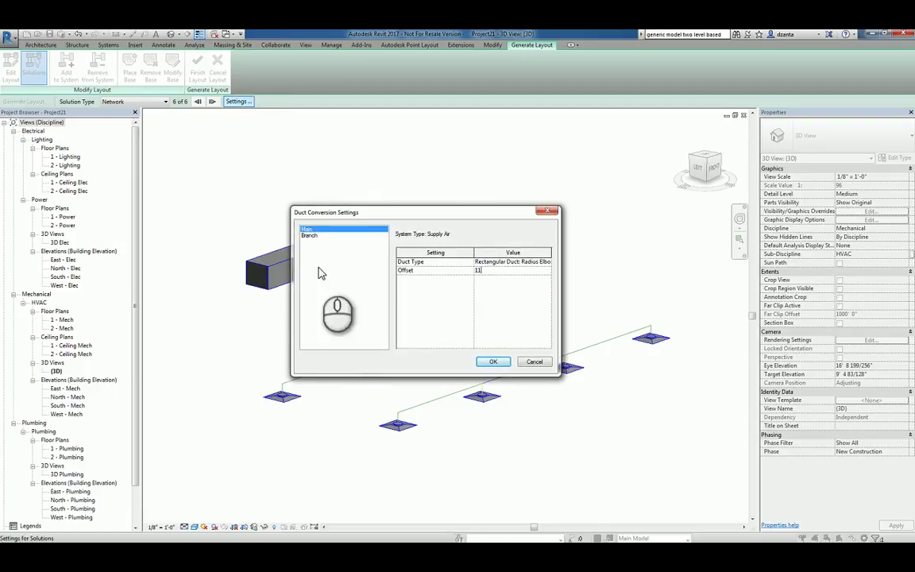
{"action": "left_click", "coordinate": [513, 271]}
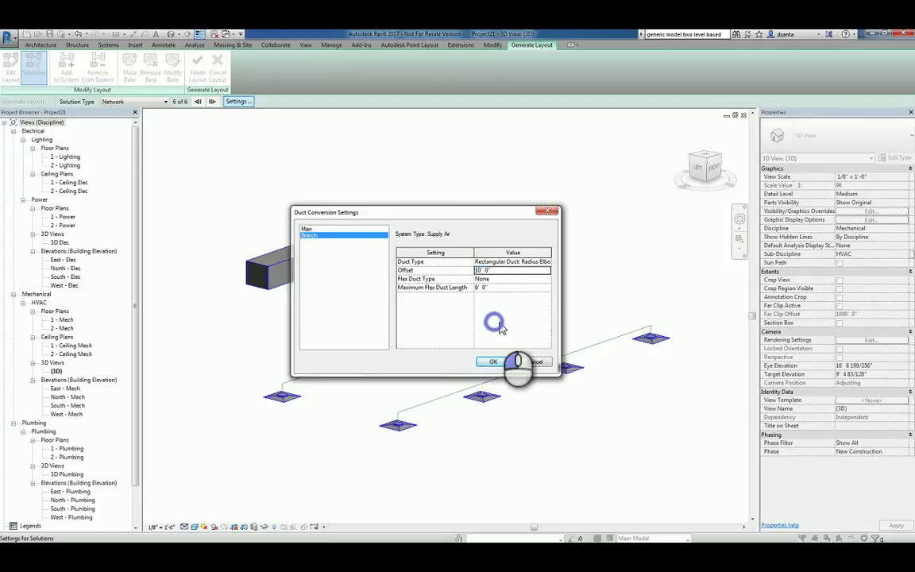
{"action": "left_click", "coordinate": [494, 361]}
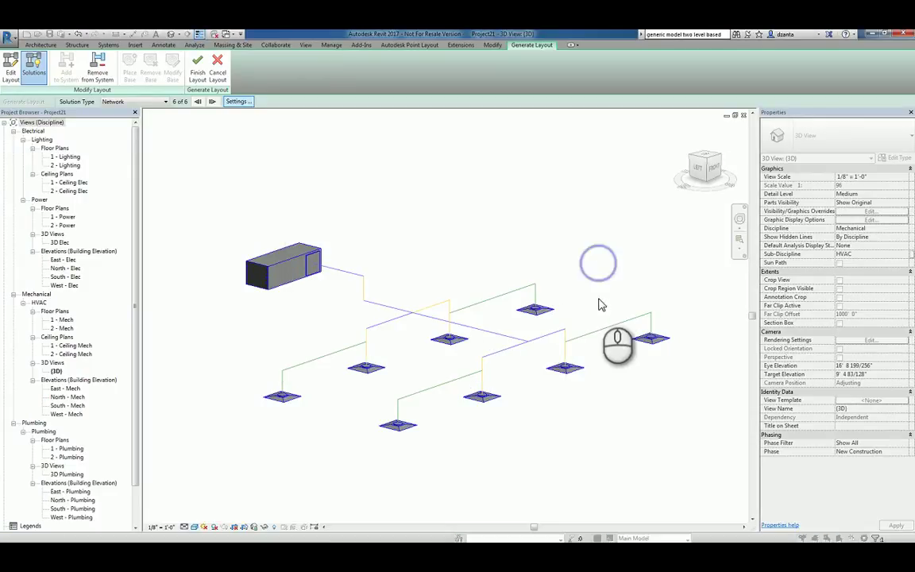
{"action": "middle_click_drag", "start_coordinate": [600, 304], "coordinate": [596, 332], "text": "shift"}
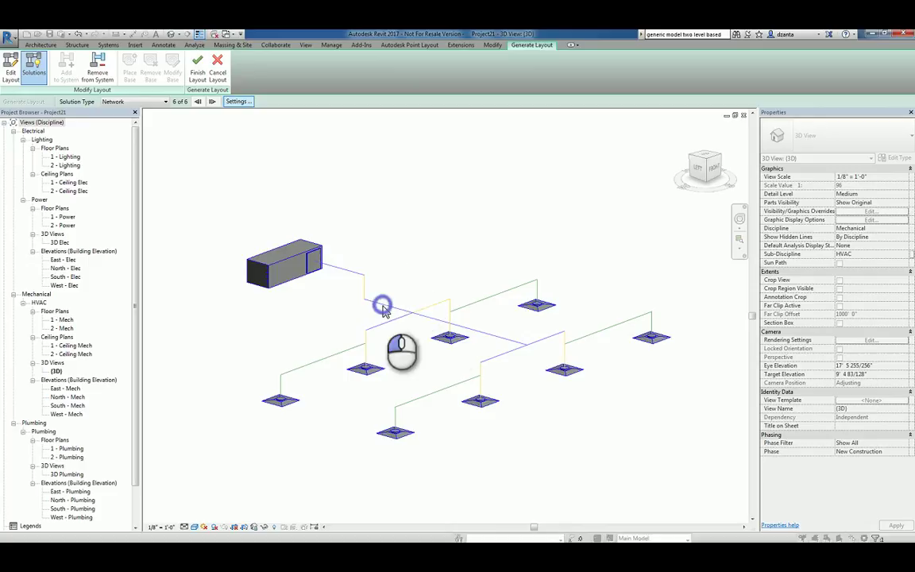
{"action": "left_click", "coordinate": [12, 77]}
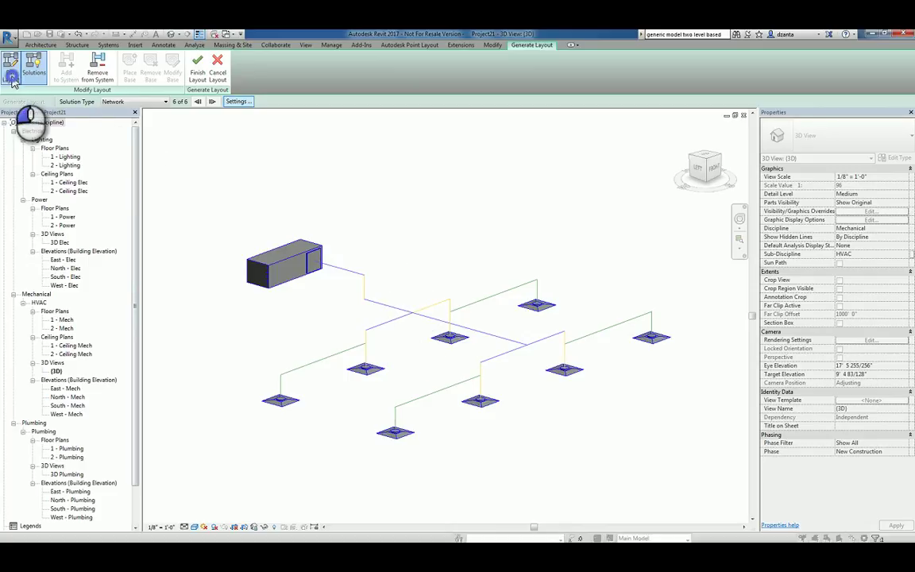
Change the main segment near the air handler to an offset of 12
{"action": "left_click", "coordinate": [389, 298]}
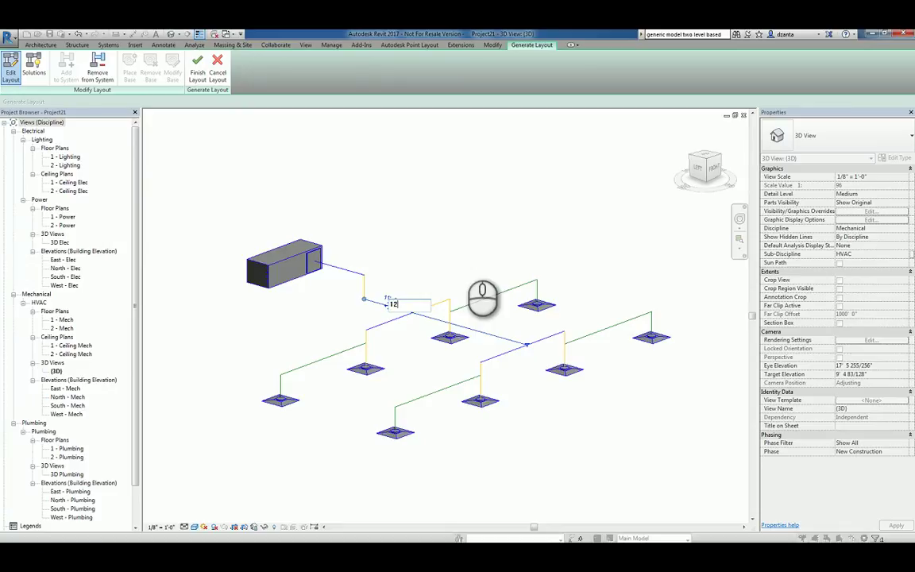
{"action": "type", "text": "12"}
{"action": "key", "text": "Return"}
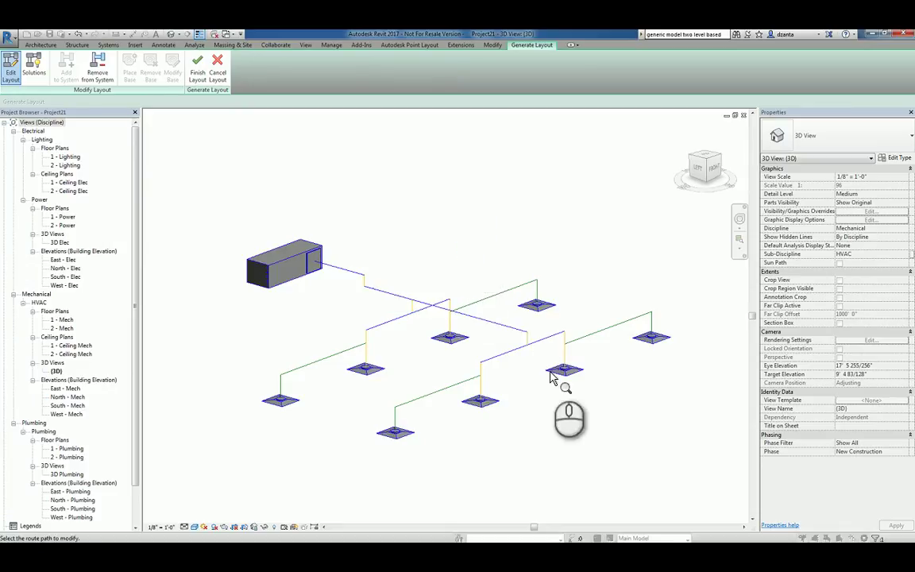
{"action": "middle_click_drag", "start_coordinate": [552, 379], "coordinate": [403, 322], "text": "shift"}
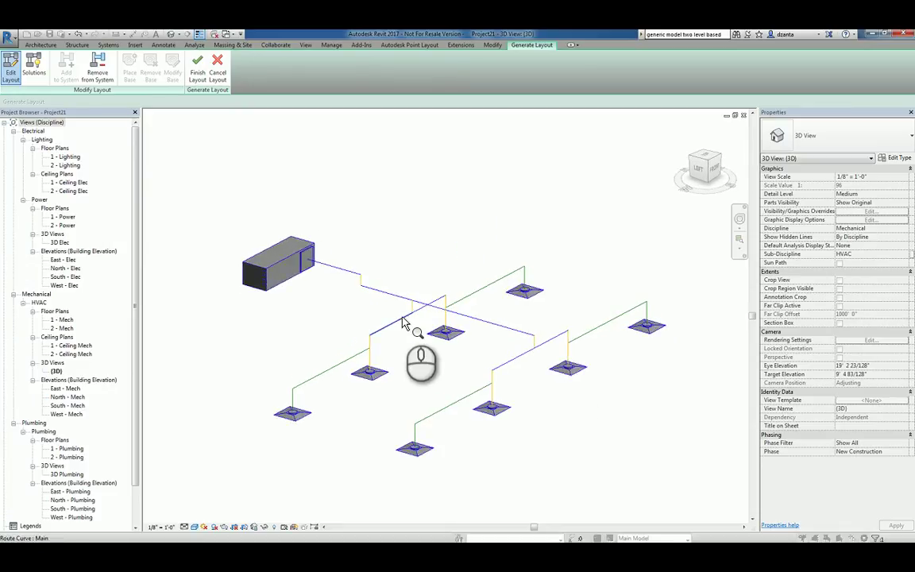
Set the upper, upper-right and lower-left branch offsets to 1
{"action": "left_click", "coordinate": [422, 300]}
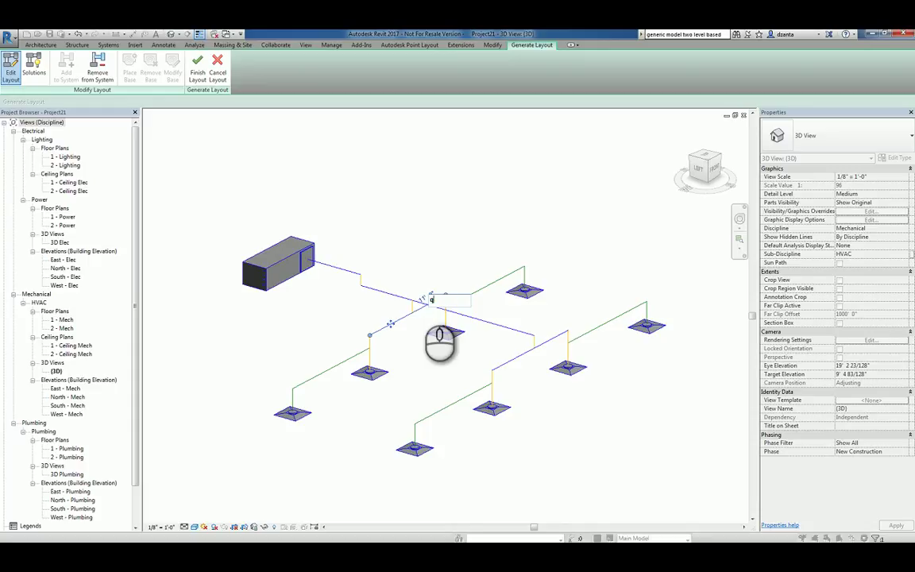
{"action": "key", "text": "Return"}
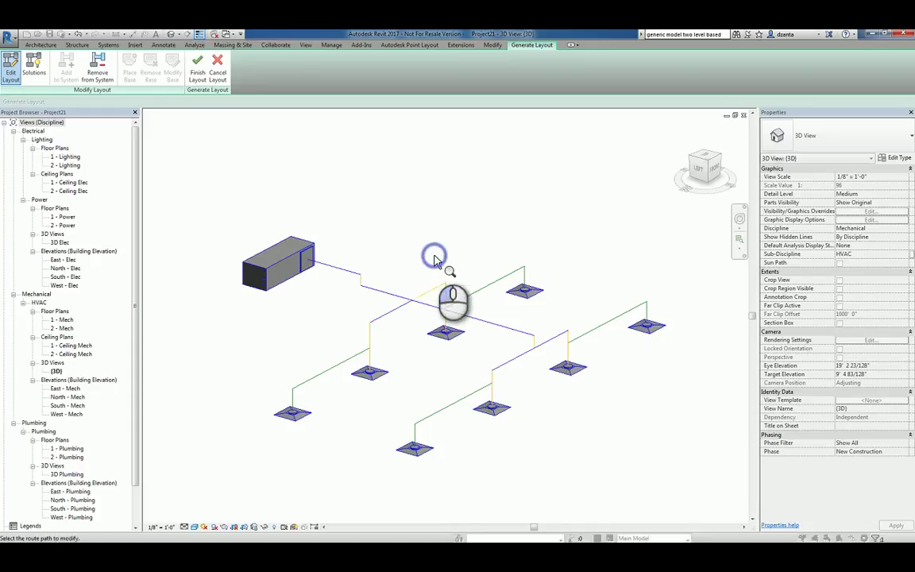
{"action": "left_click", "coordinate": [484, 281]}
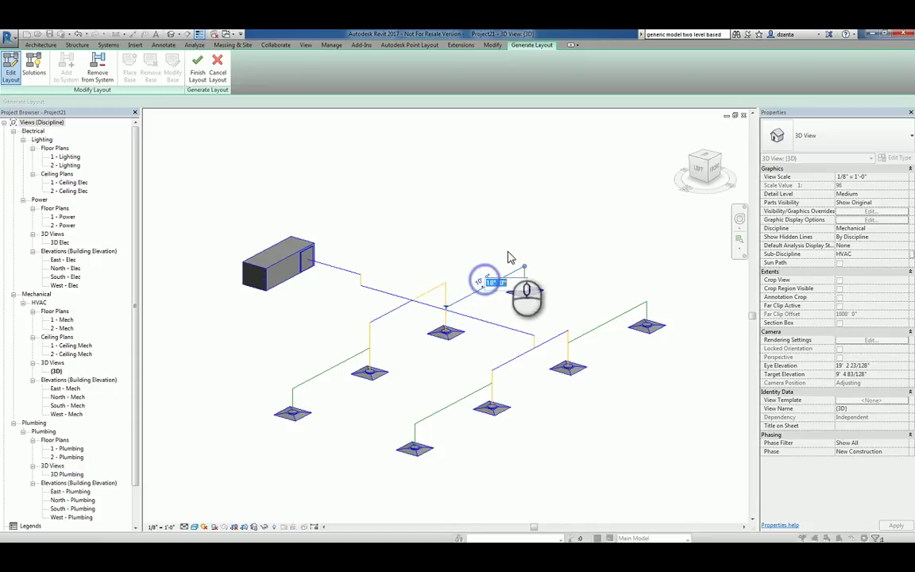
{"action": "type", "text": "1"}
{"action": "key", "text": "Return"}
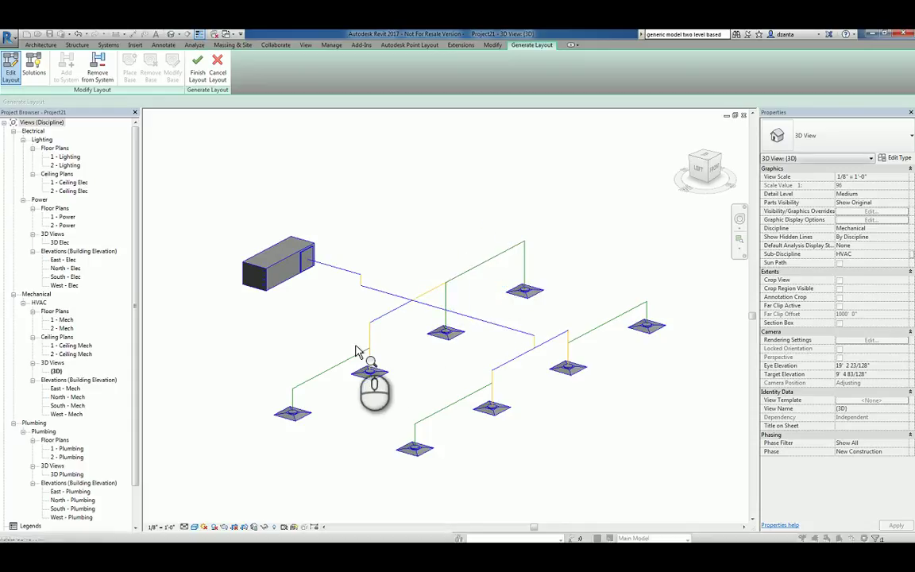
{"action": "left_click", "coordinate": [352, 356]}
{"action": "left_click", "coordinate": [333, 361]}
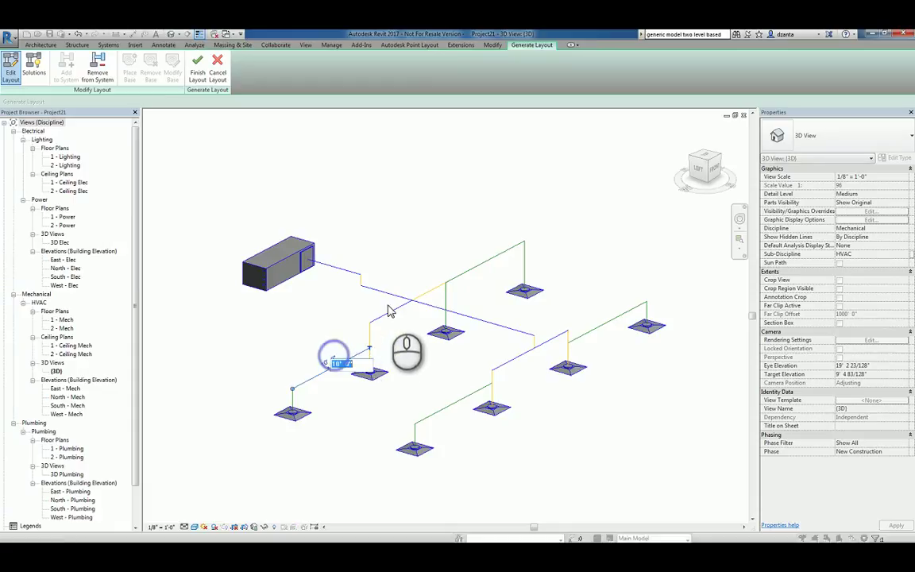
{"action": "type", "text": "1"}
{"action": "left_click", "coordinate": [392, 229]}
Set the lower-middle, right and lower-right branch offsets to 1 ft so branches meet
{"action": "left_click", "coordinate": [476, 392]}
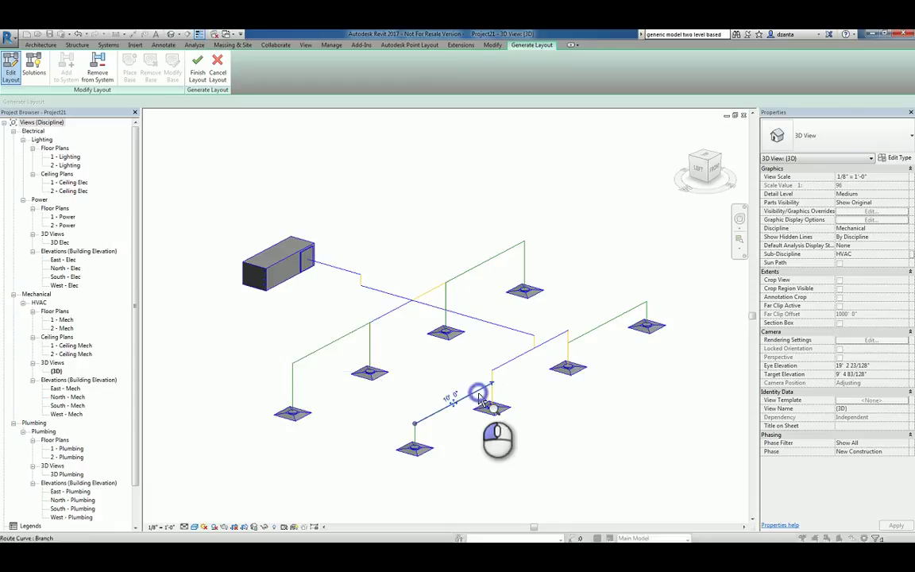
{"action": "left_click", "coordinate": [460, 398]}
{"action": "type", "text": "12"}
{"action": "left_click", "coordinate": [466, 300]}
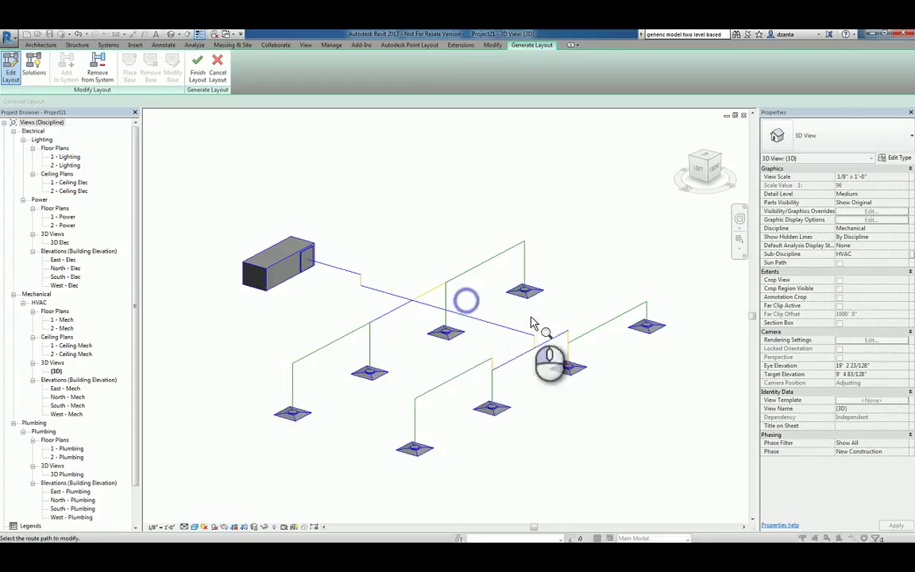
{"action": "left_click", "coordinate": [604, 322]}
{"action": "left_click", "coordinate": [607, 317]}
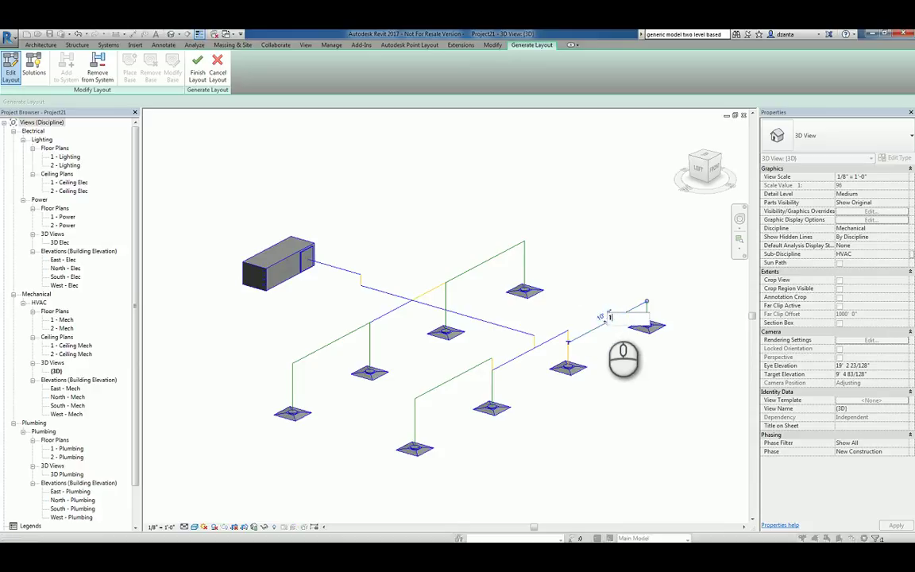
{"action": "left_click", "coordinate": [564, 249]}
{"action": "left_click", "coordinate": [548, 333]}
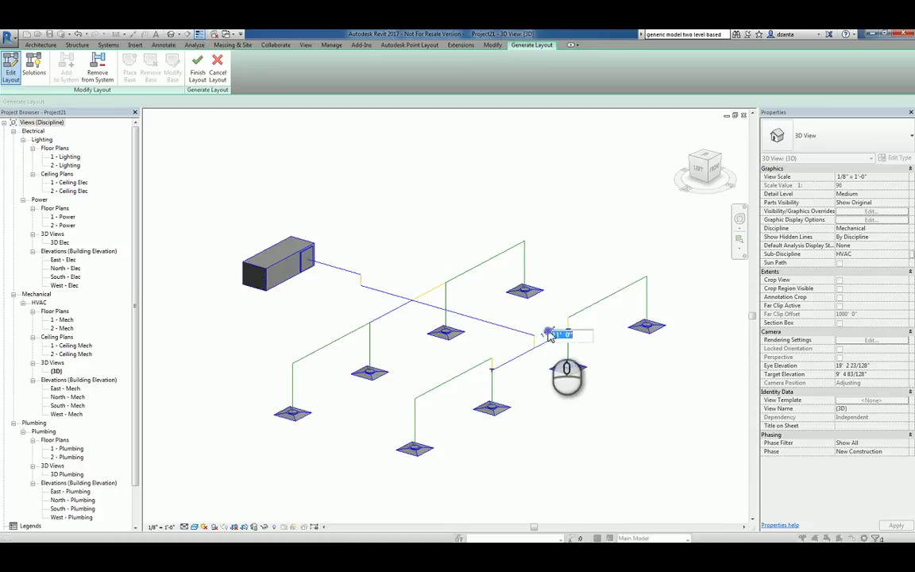
{"action": "left_click", "coordinate": [537, 309]}
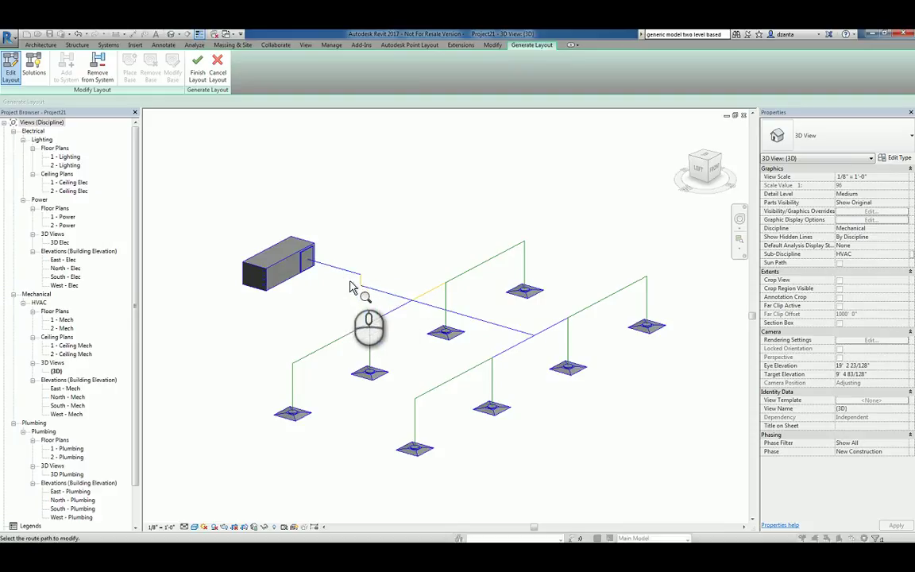
Finish the layout as real ductwork and delete the elbow beside the air handling unit
{"action": "left_click", "coordinate": [197, 70]}
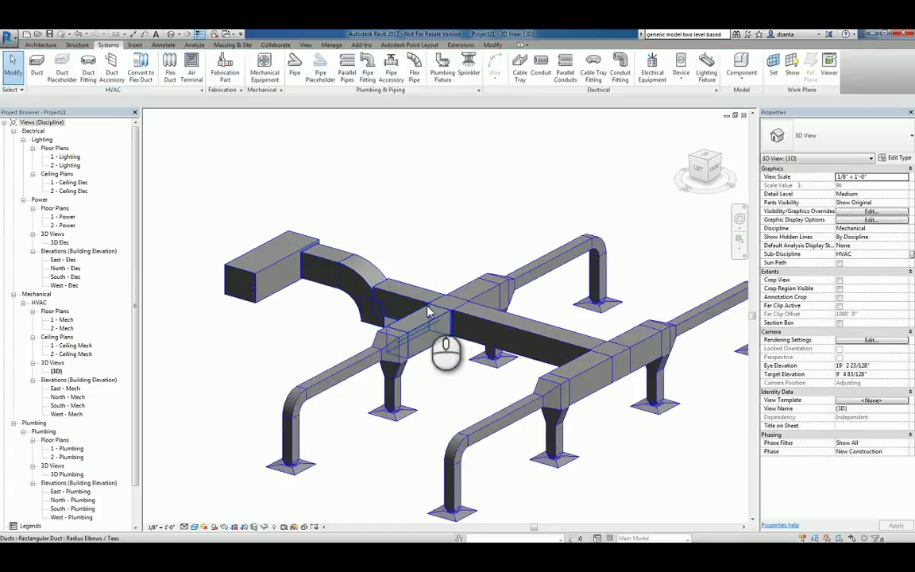
{"action": "middle_click_drag", "start_coordinate": [437, 318], "coordinate": [410, 326], "text": "shift"}
{"action": "left_click", "coordinate": [368, 332]}
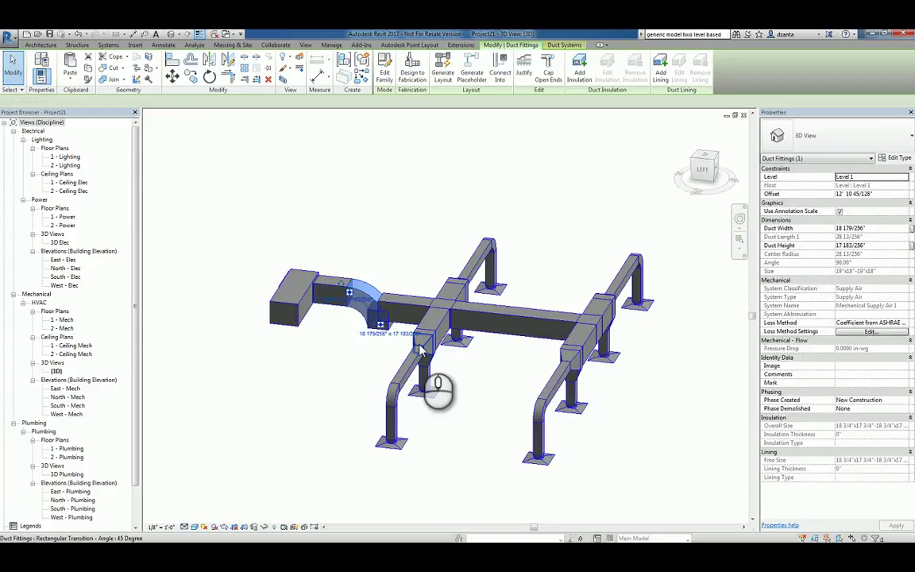
{"action": "key", "text": "Delete"}
Delete the two leftover duct stubs at the unit connection and trunk end
{"action": "middle_click_drag", "start_coordinate": [413, 318], "coordinate": [363, 336], "text": "shift"}
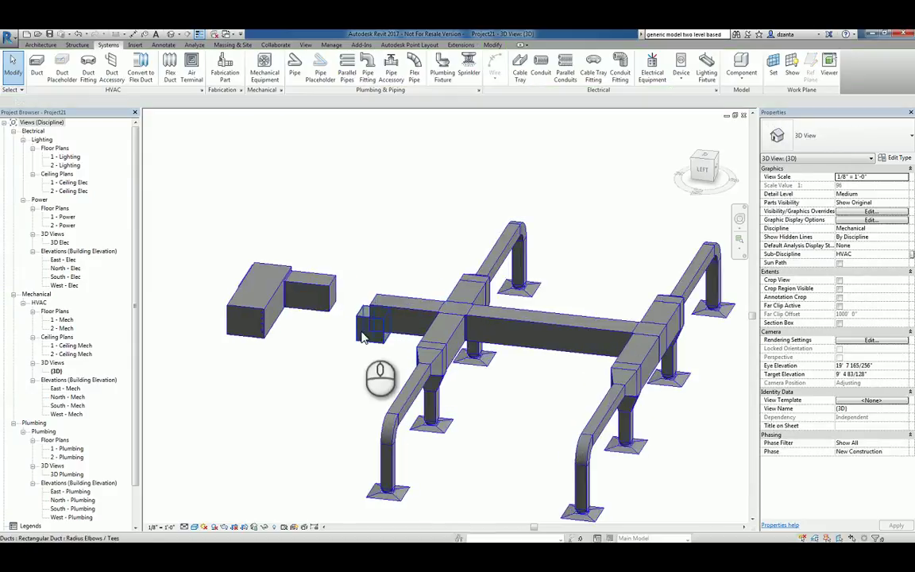
{"action": "left_click", "coordinate": [363, 336]}
{"action": "key", "text": "Delete"}
{"action": "scroll", "coordinate": [374, 334], "scroll_direction": "up", "scroll_amount": 2}
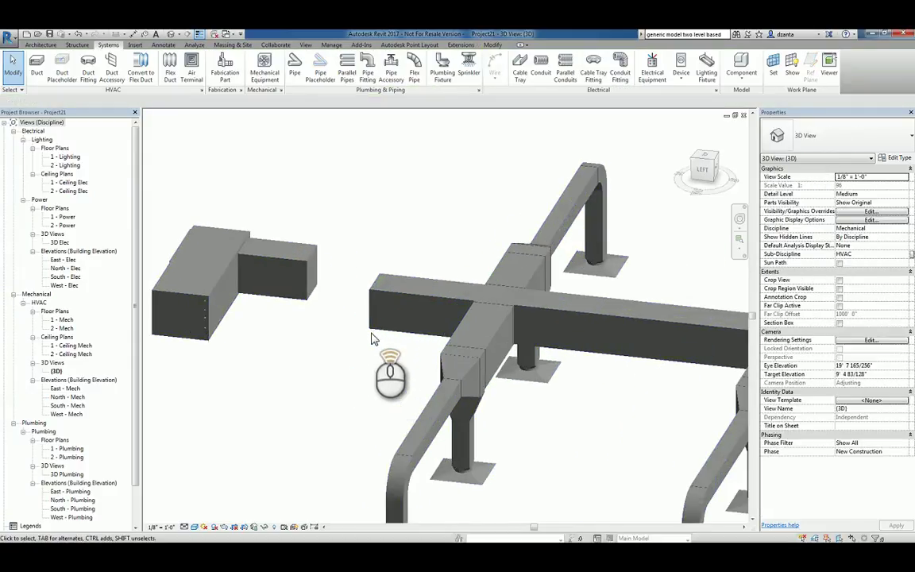
{"action": "middle_click_drag", "start_coordinate": [425, 350], "coordinate": [472, 343], "text": "shift"}
{"action": "left_click", "coordinate": [435, 305]}
{"action": "key", "text": "Delete"}
Draw a new duct from the cross fitting's open end to the air handling unit outlet
{"action": "left_click", "coordinate": [472, 340]}
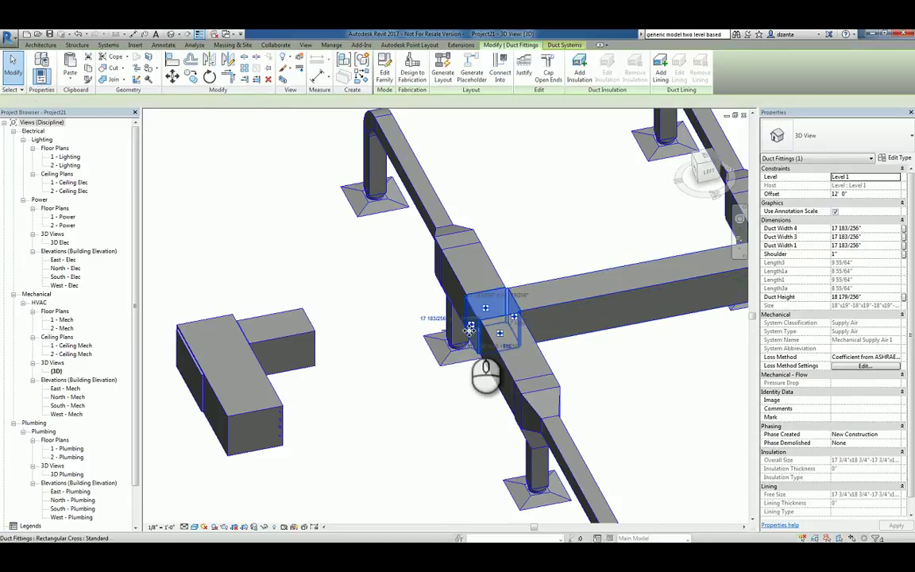
{"action": "right_click", "coordinate": [472, 332]}
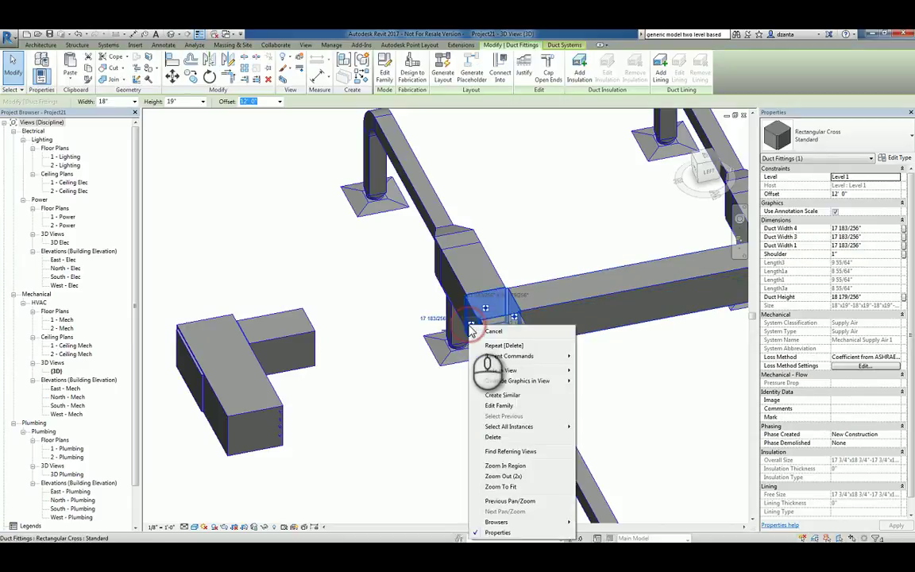
{"action": "left_click", "coordinate": [417, 406]}
{"action": "right_click", "coordinate": [473, 324]}
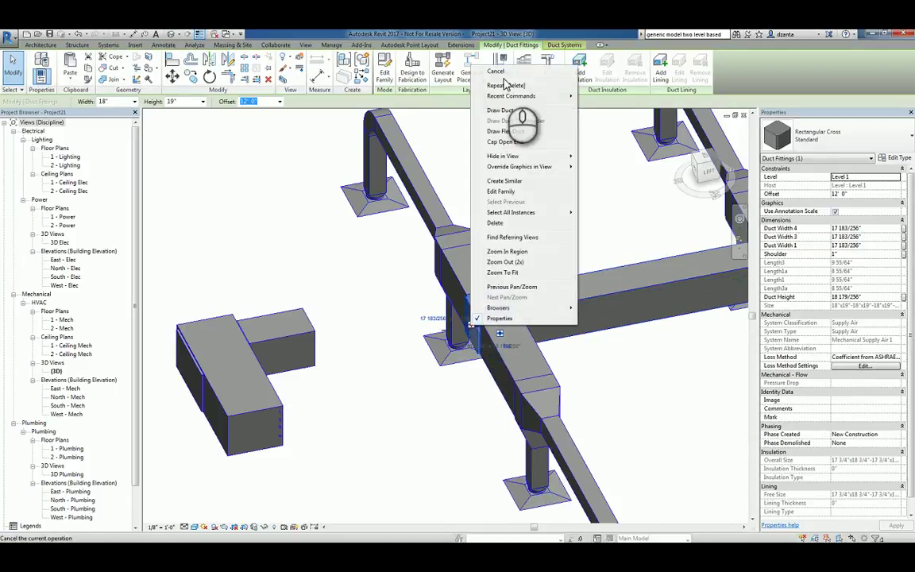
{"action": "left_click", "coordinate": [502, 109]}
{"action": "middle_click_drag", "start_coordinate": [382, 350], "coordinate": [259, 351], "text": "shift"}
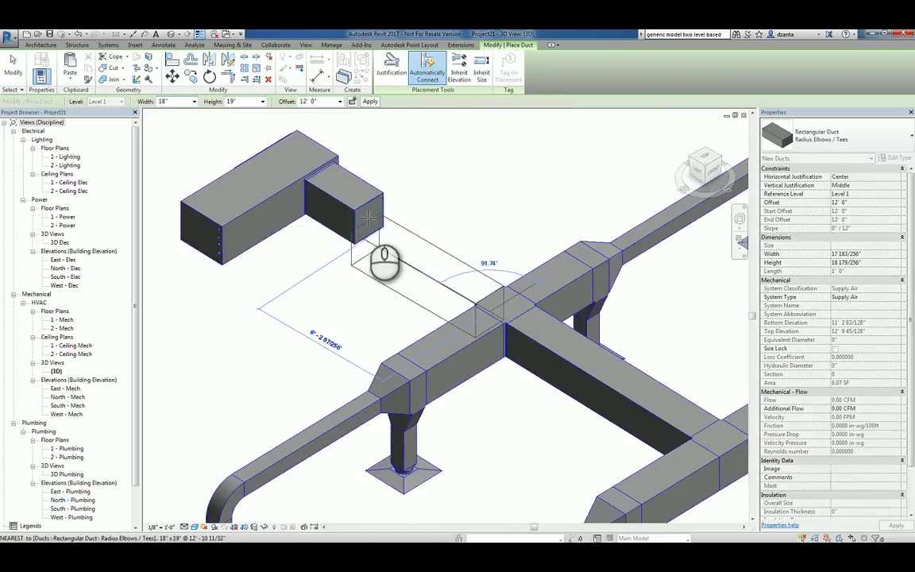
{"action": "left_click", "coordinate": [337, 201]}
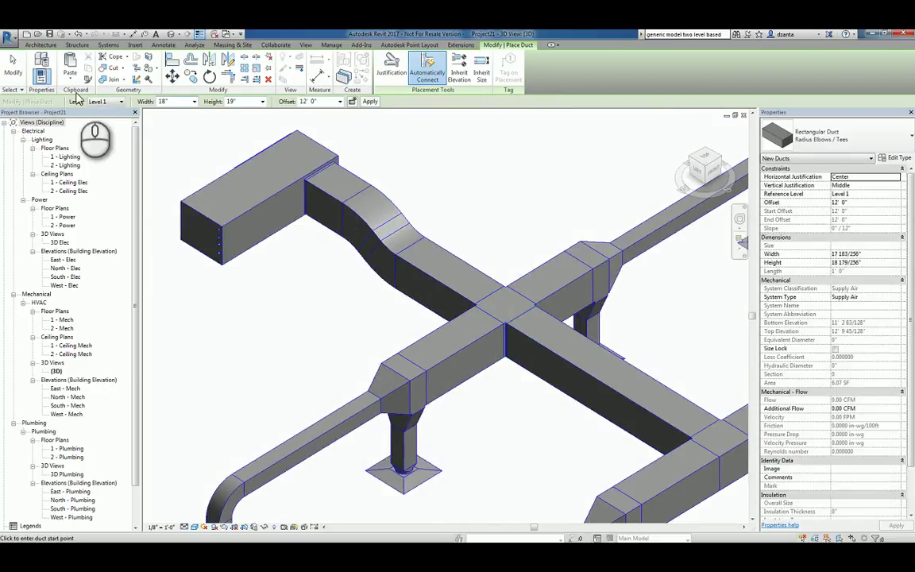
{"action": "left_click", "coordinate": [14, 70]}
Bring the whole duct network into view and pre-highlight it with Tab
{"action": "scroll", "coordinate": [360, 302], "scroll_direction": "down", "scroll_amount": 2}
{"action": "scroll", "coordinate": [359, 302], "scroll_direction": "down", "scroll_amount": 2}
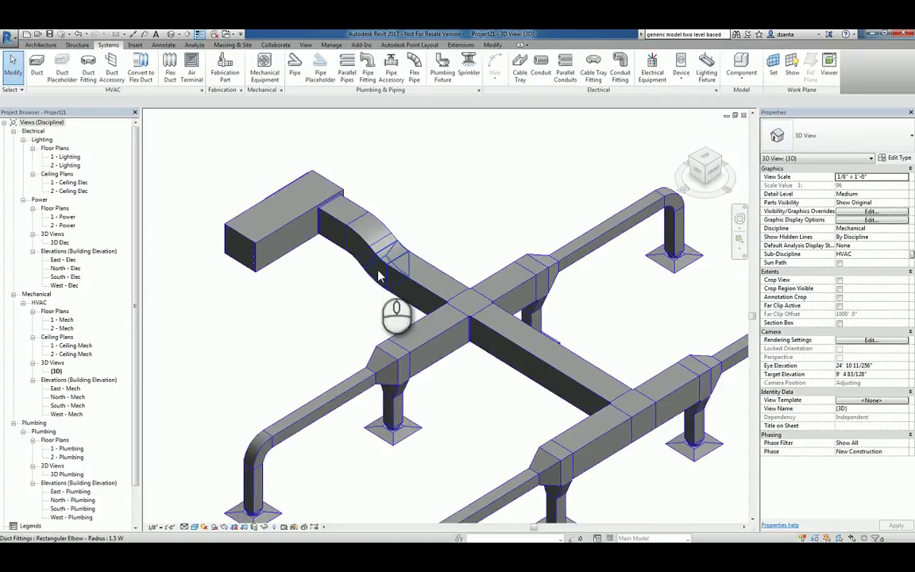
{"action": "scroll", "coordinate": [393, 314], "scroll_direction": "down", "scroll_amount": 2}
{"action": "middle_click_drag", "start_coordinate": [450, 361], "coordinate": [375, 287]}
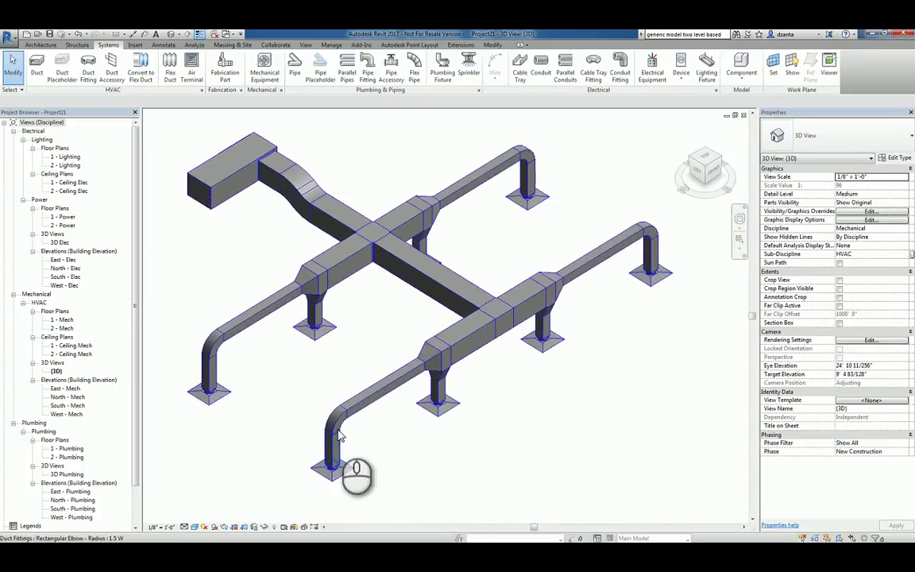
{"action": "key", "text": "Tab"}
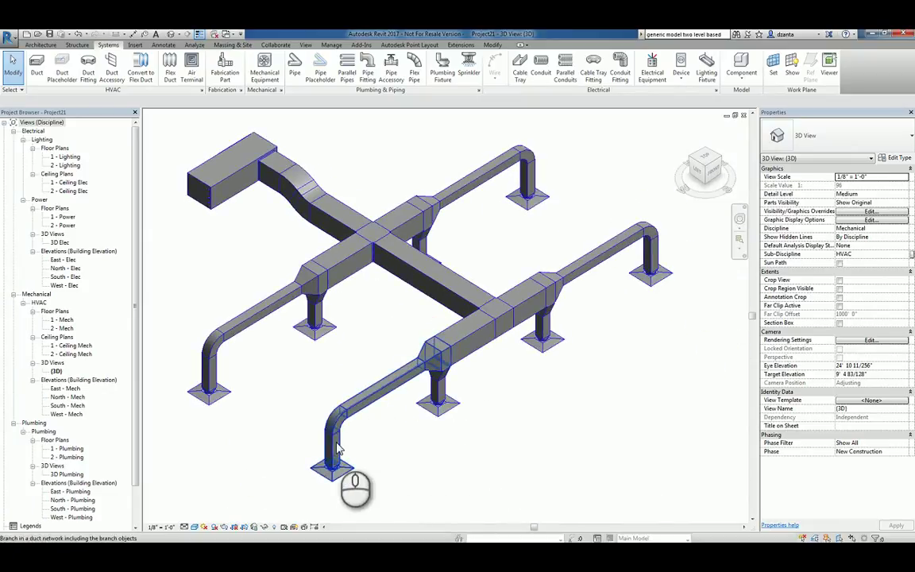
Size the entire connected supply duct network at 1000 FPM velocity, then clear the selection
{"action": "left_click", "coordinate": [336, 449]}
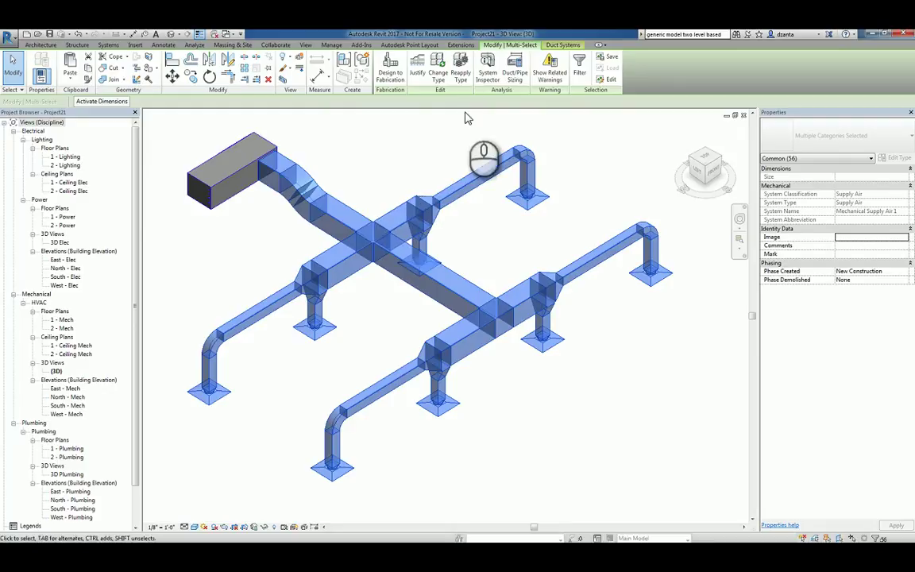
{"action": "left_click", "coordinate": [515, 76]}
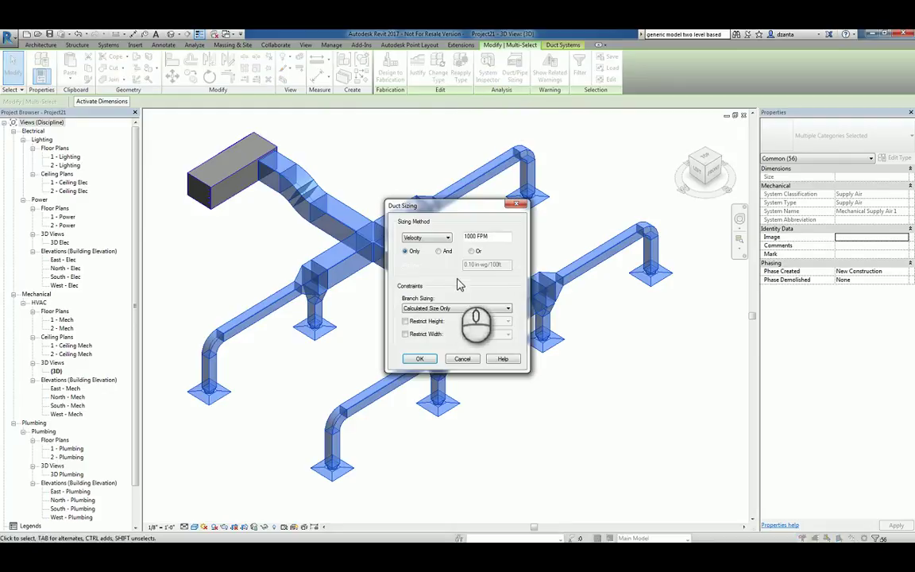
{"action": "left_click", "coordinate": [444, 253]}
{"action": "left_click", "coordinate": [420, 358]}
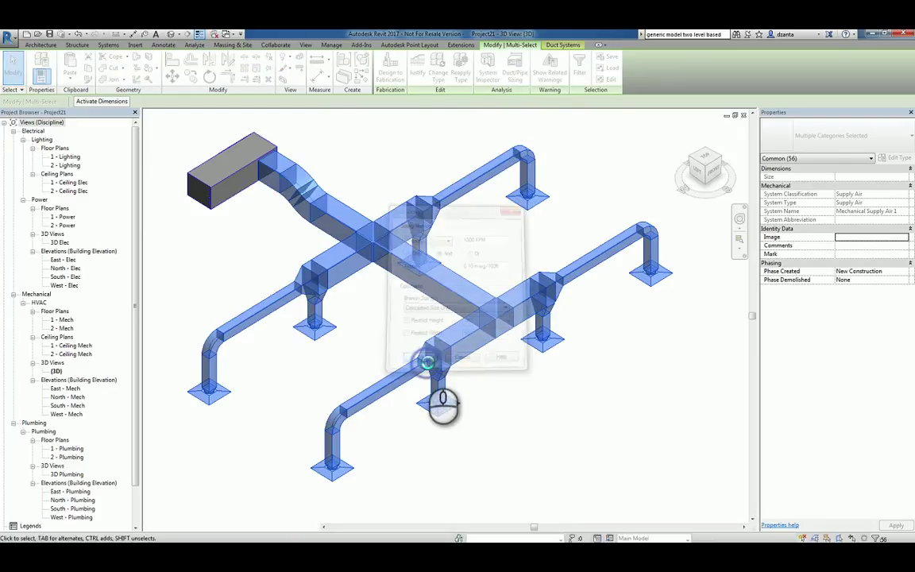
{"action": "left_click", "coordinate": [551, 403]}
{"action": "scroll", "coordinate": [553, 407], "scroll_direction": "down", "scroll_amount": 2}
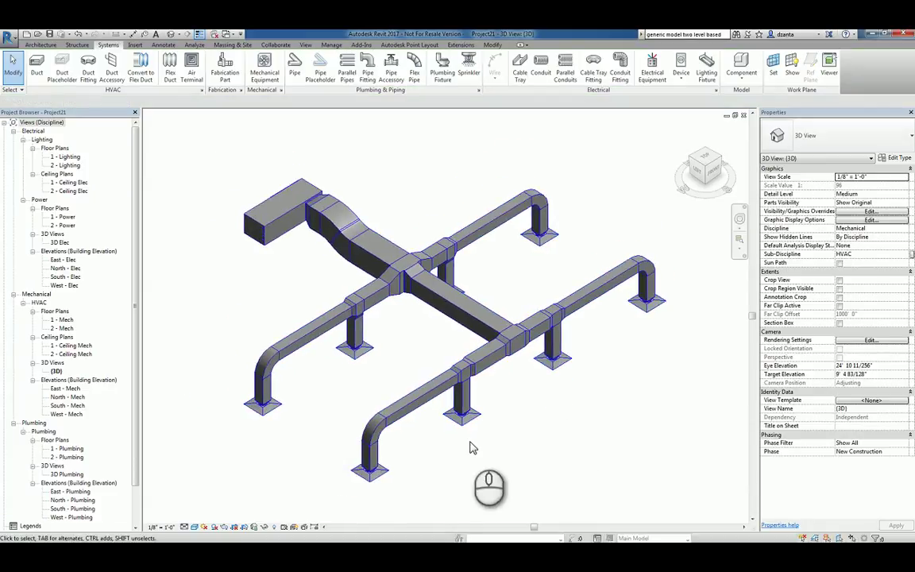
Convert the drops to the lower-left, right-end, upper, rear and left-end diffusers to flex duct
{"action": "left_click", "coordinate": [372, 475]}
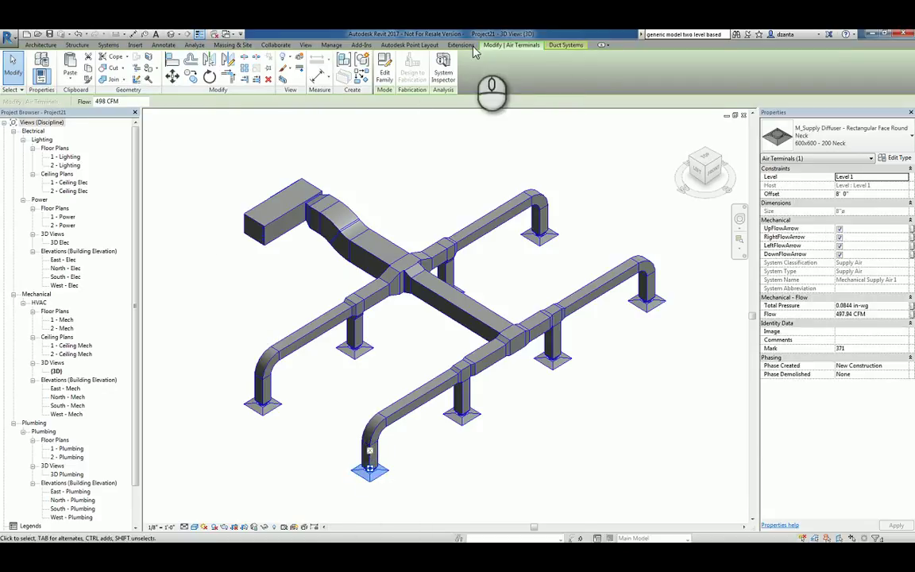
{"action": "left_click", "coordinate": [109, 46]}
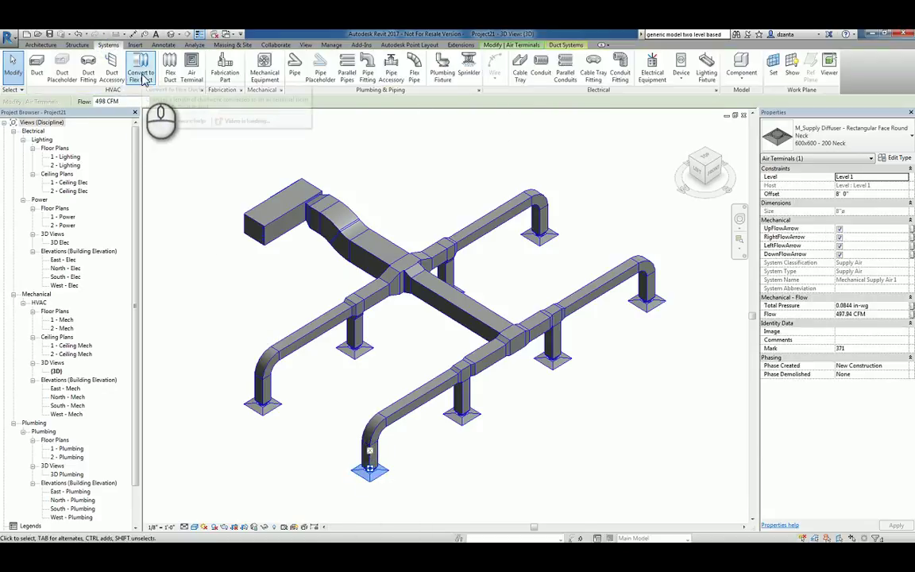
{"action": "left_click", "coordinate": [141, 74]}
{"action": "left_click", "coordinate": [371, 476]}
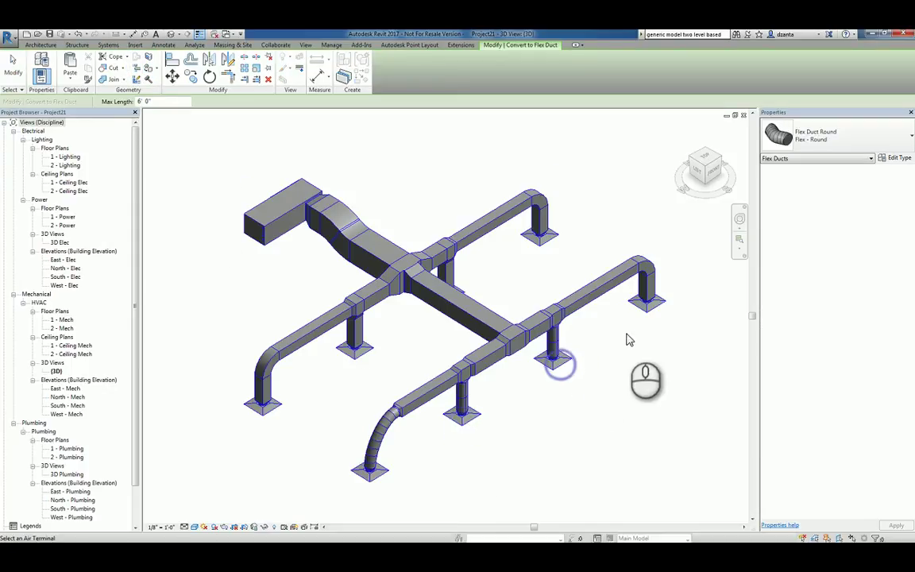
{"action": "left_click", "coordinate": [652, 310]}
{"action": "left_click", "coordinate": [540, 239]}
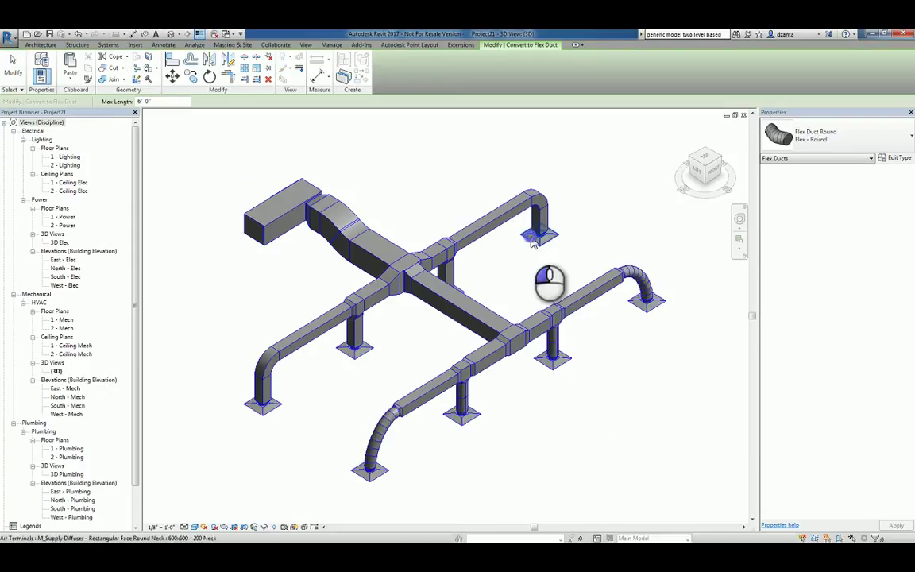
{"action": "left_click", "coordinate": [464, 299]}
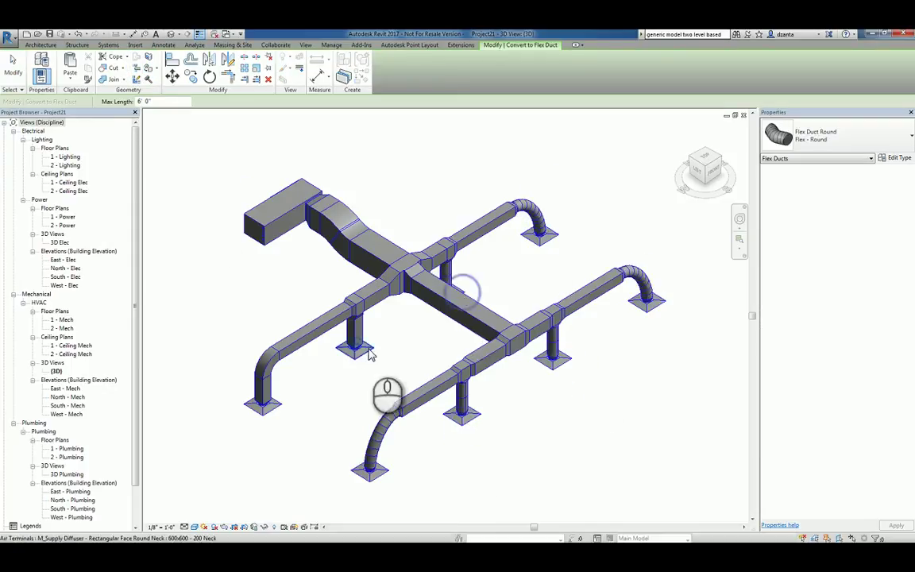
{"action": "left_click", "coordinate": [281, 408]}
{"action": "left_click", "coordinate": [13, 70]}
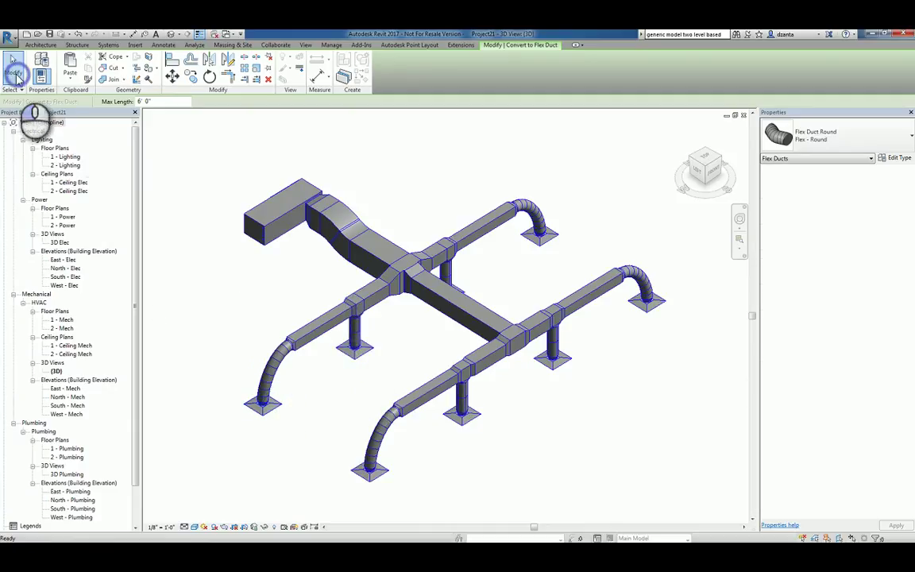